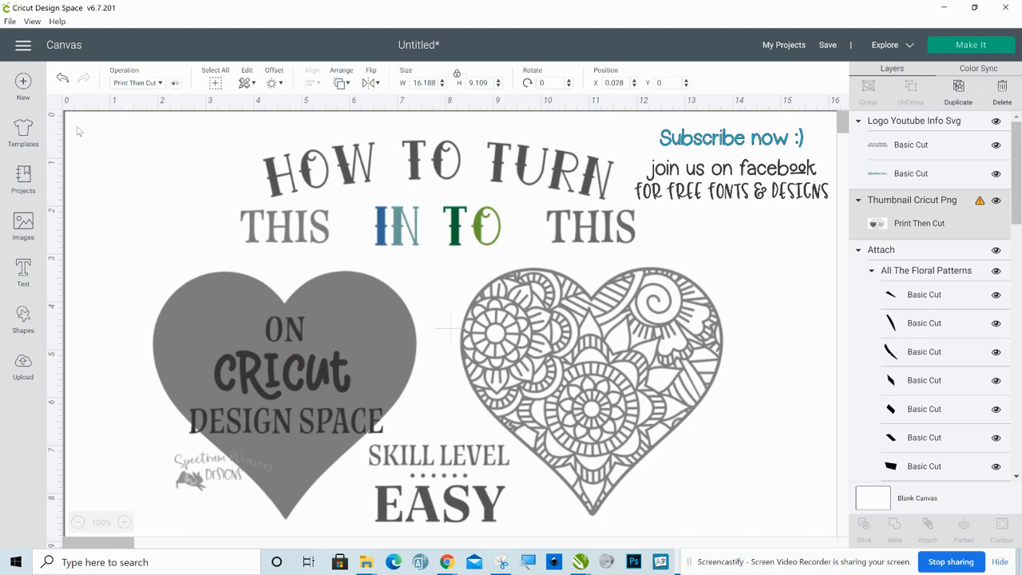
Delete the thumbnail image and the lower row of three floral patterns from the canvas
key(Delete)
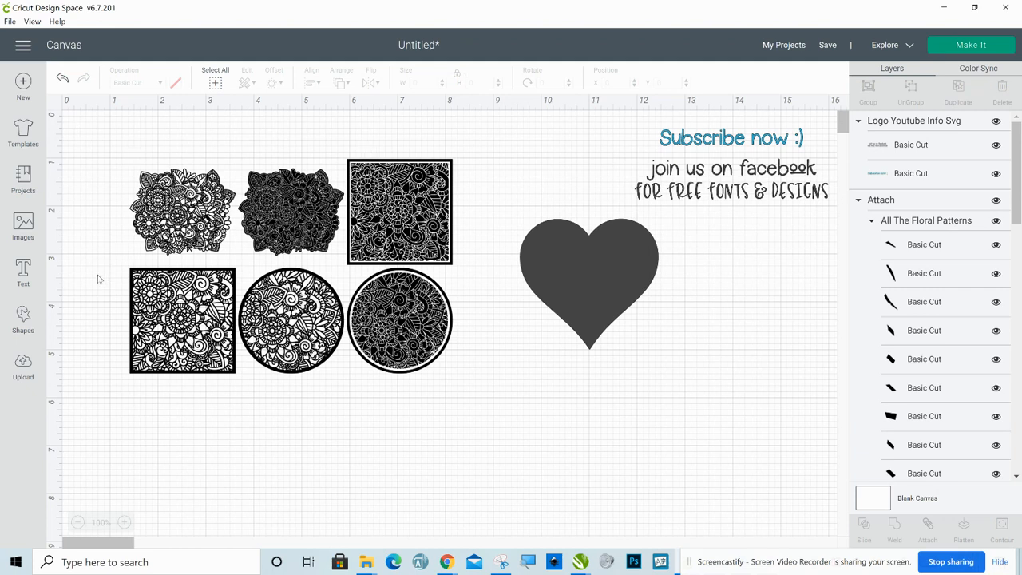
drag(96, 273, 466, 359)
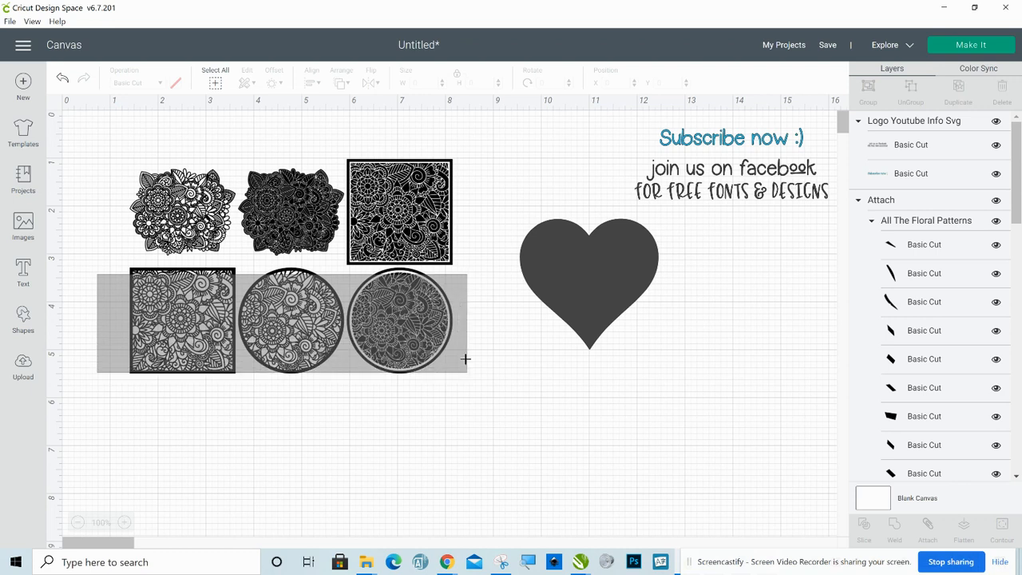
drag(466, 359, 468, 364)
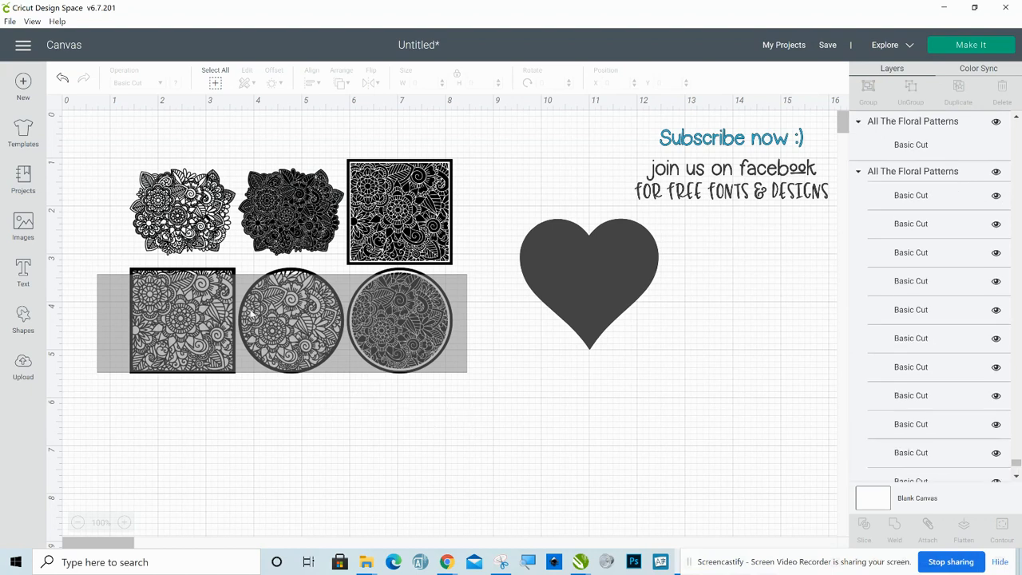
Move the open-line floral cluster away to the empty area beside the heart and delete the other two upper patterns
click(177, 209)
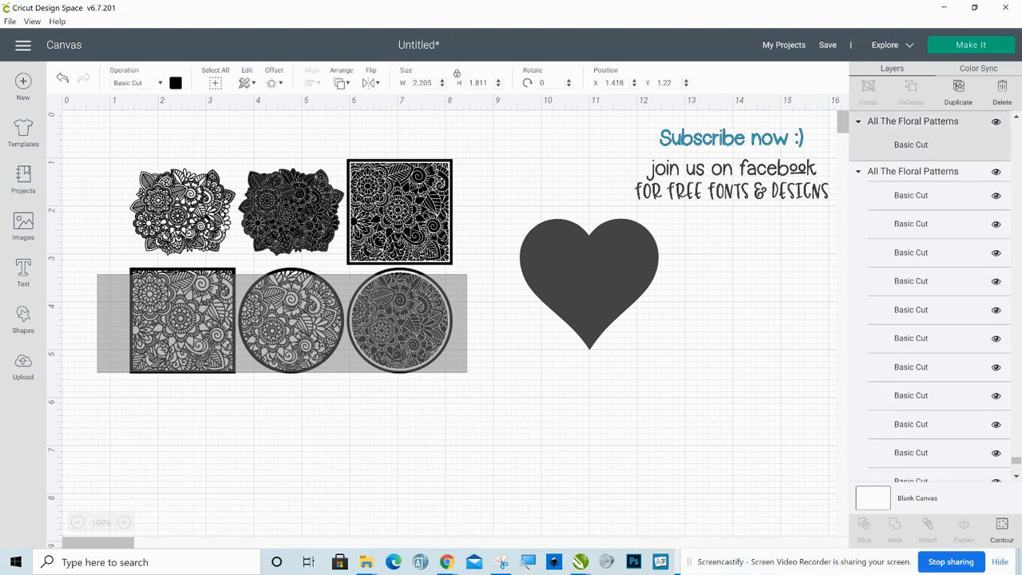
drag(375, 291, 720, 324)
key(ctrl+z)
drag(186, 143, 463, 277)
key(ctrl+y)
key(Delete)
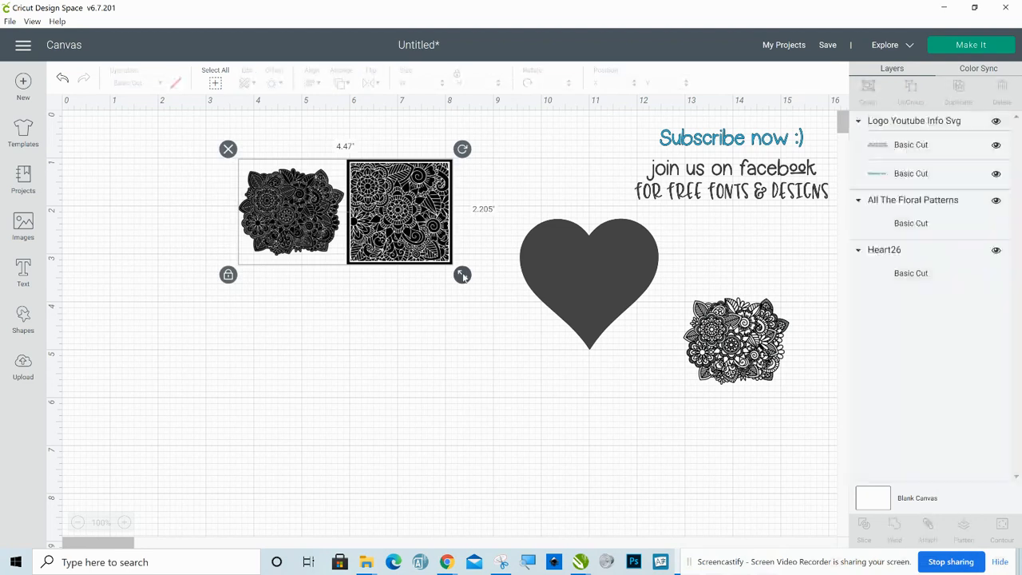
Enlarge the remaining floral pattern to about 6.6 × 5.4 in and place it in the upper-left area of the canvas
drag(736, 341, 213, 197)
click(271, 244)
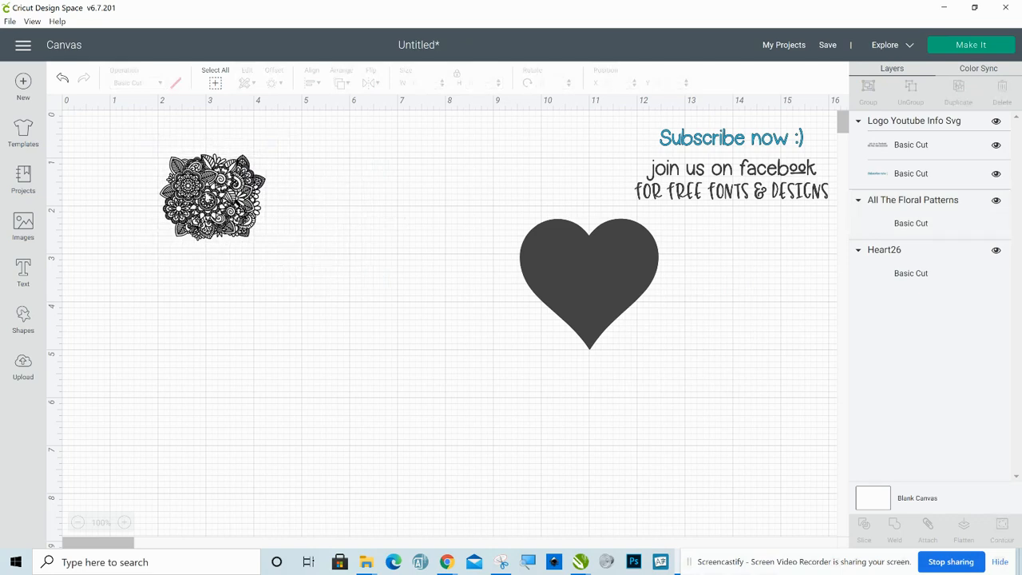
click(208, 196)
drag(279, 252, 484, 421)
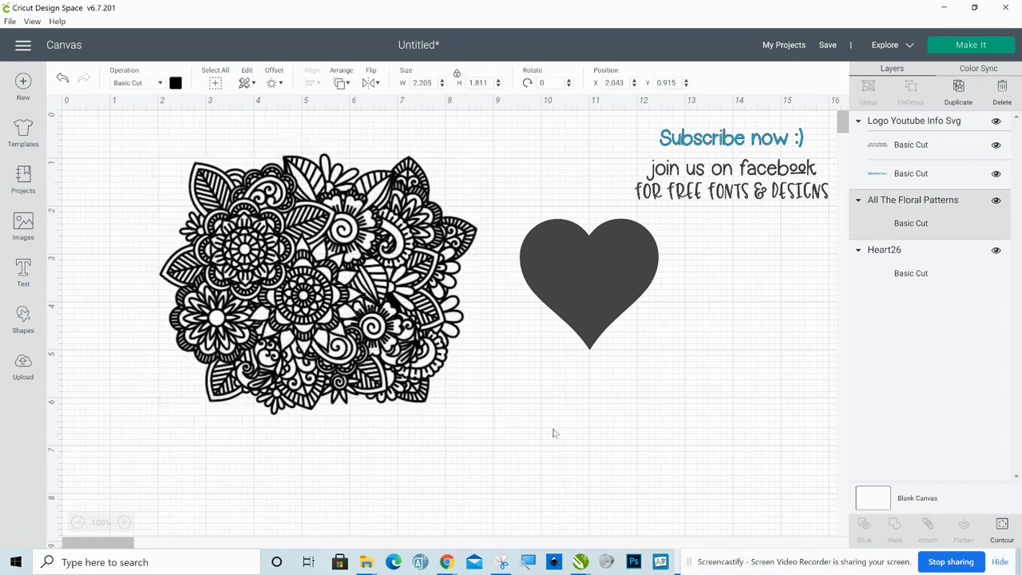
drag(313, 301, 237, 275)
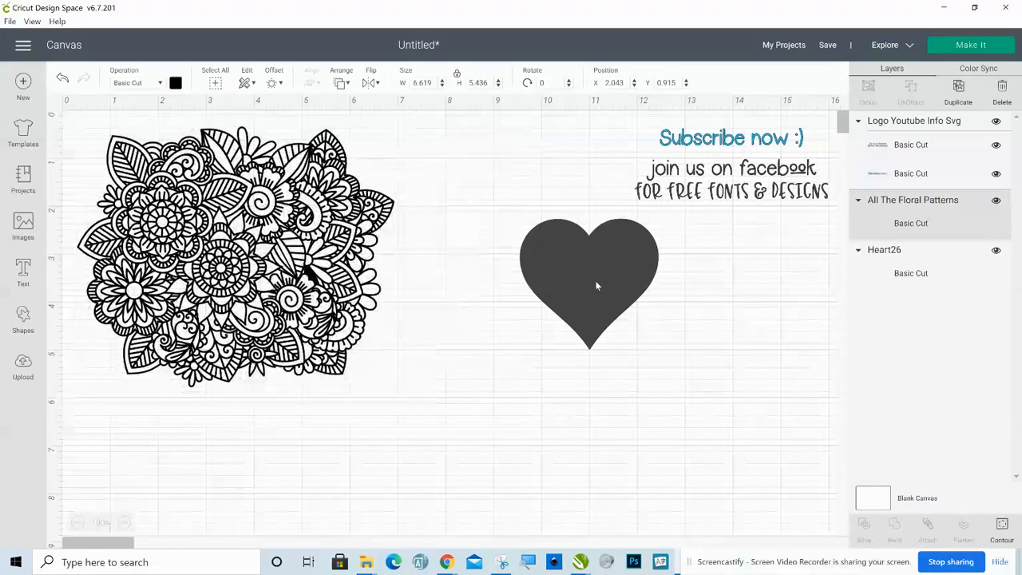
Enlarge the heart to about 4.07 × 3.84 in and place it beside the floral pattern
drag(595, 285, 521, 256)
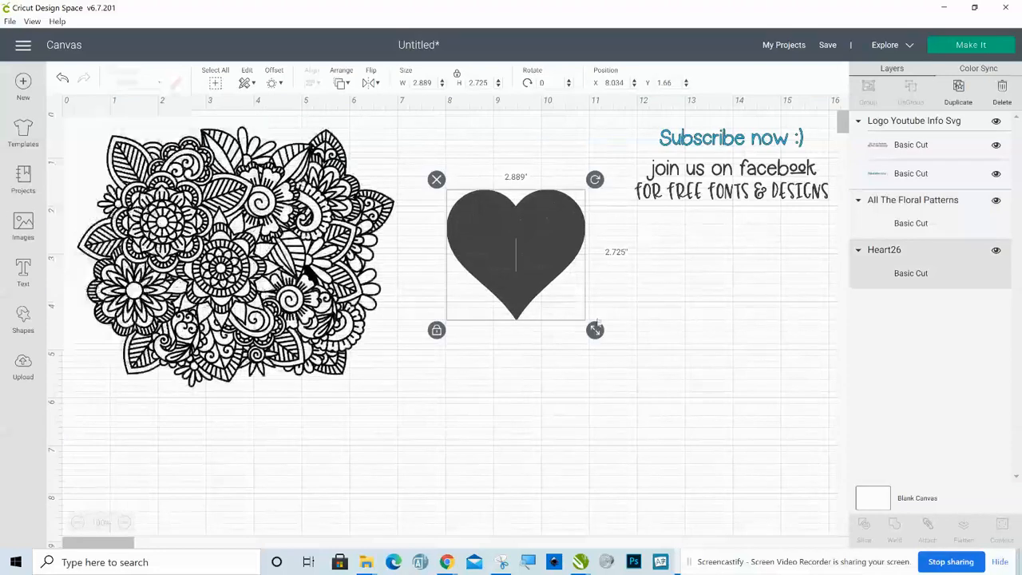
drag(597, 328, 653, 383)
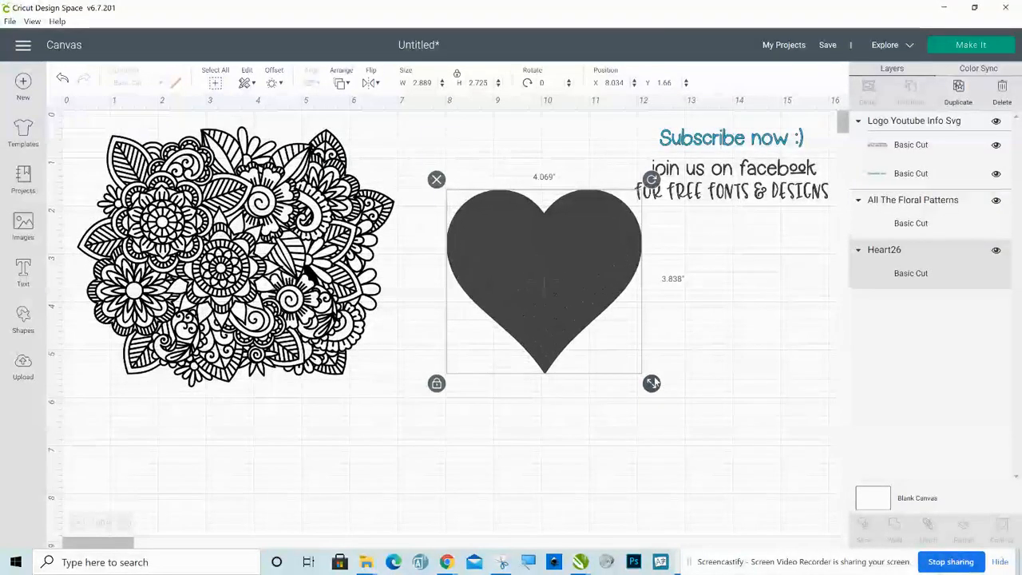
drag(560, 274, 538, 335)
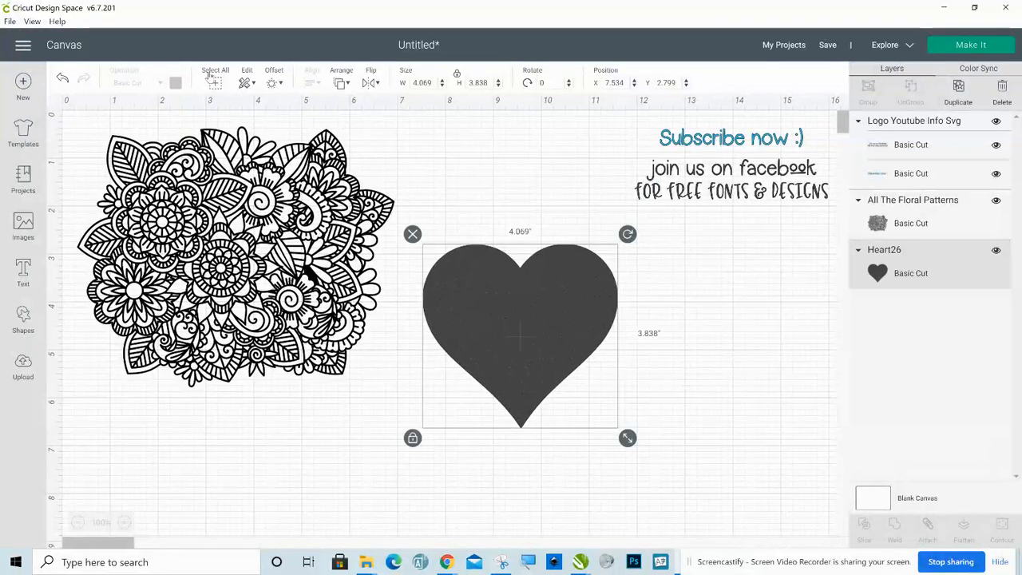
Create a 0.052 in offset around the heart with square corners
click(273, 84)
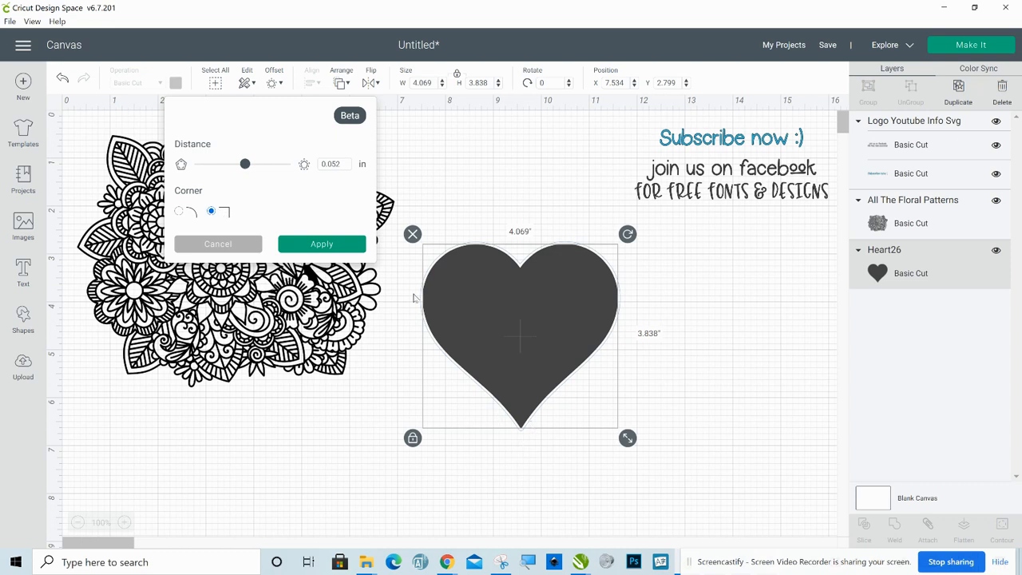
click(322, 245)
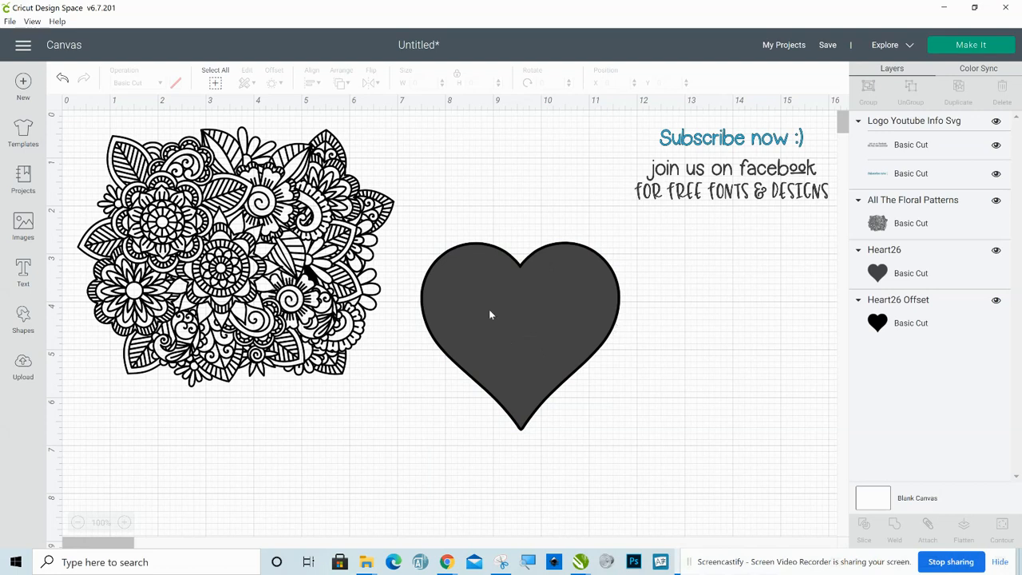
drag(480, 301, 552, 319)
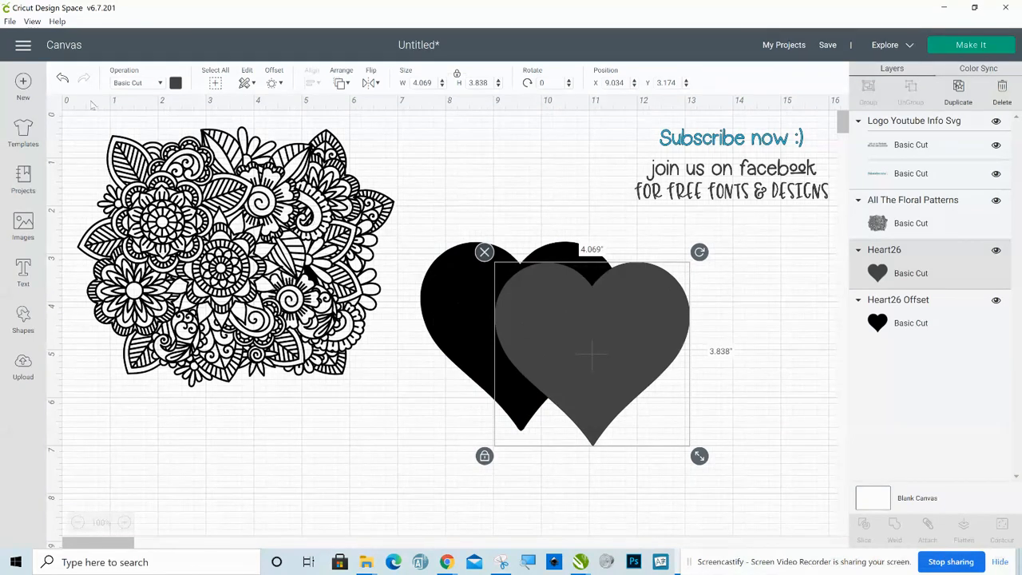
click(62, 80)
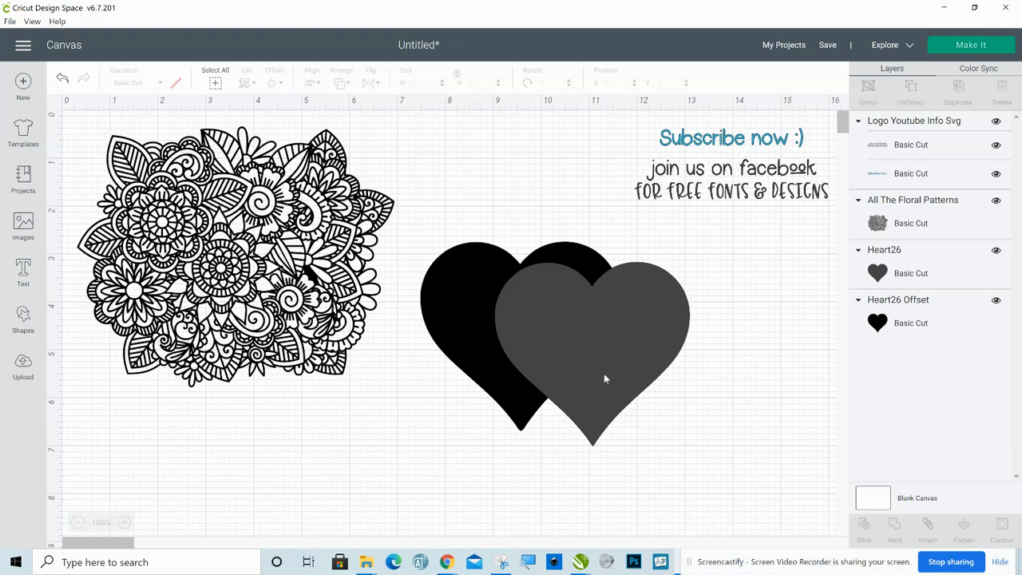
key(ctrl+z)
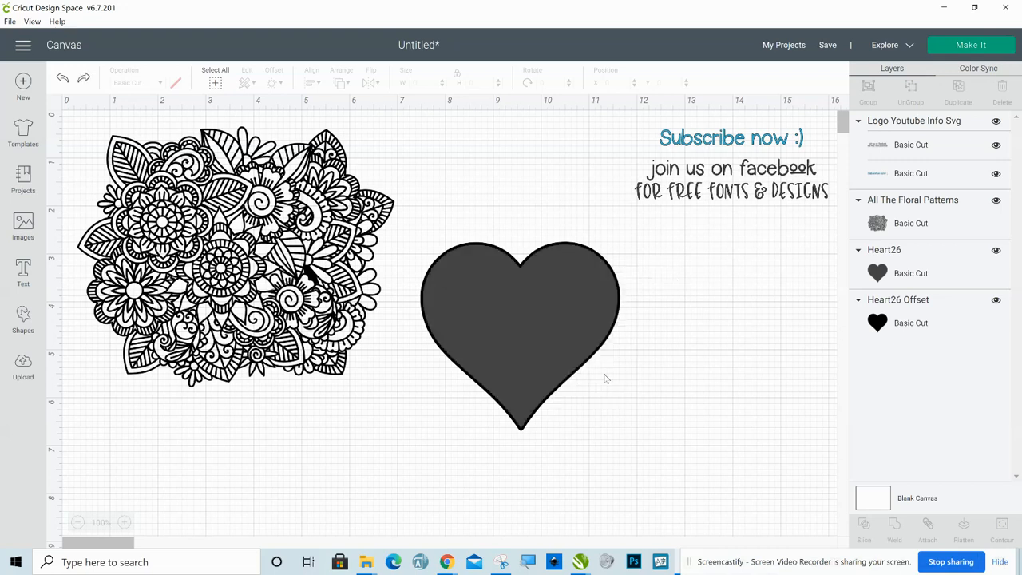
Duplicate the gray heart and move the copy clear of the original, to the far right of the canvas
click(509, 293)
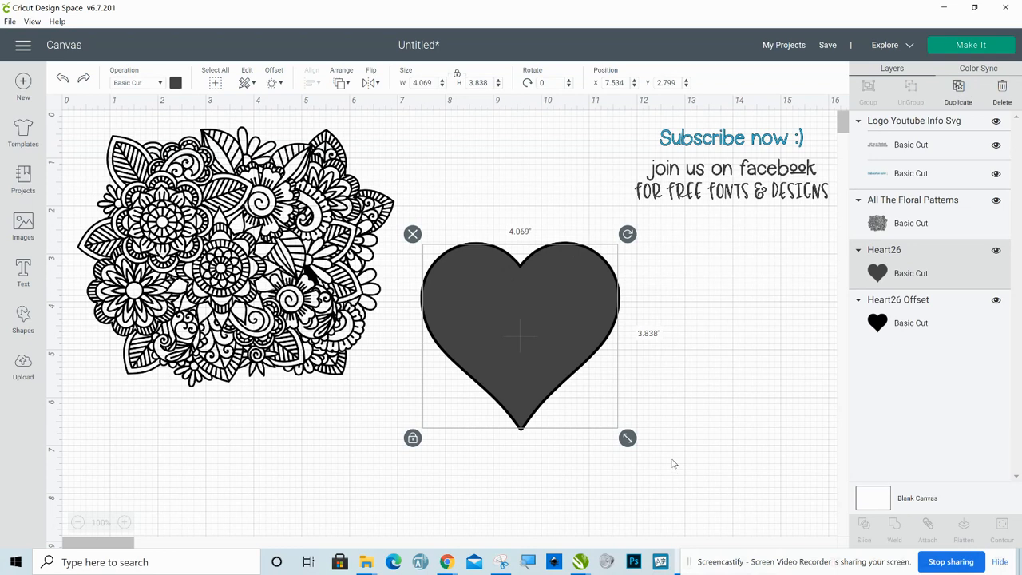
key(ctrl+d)
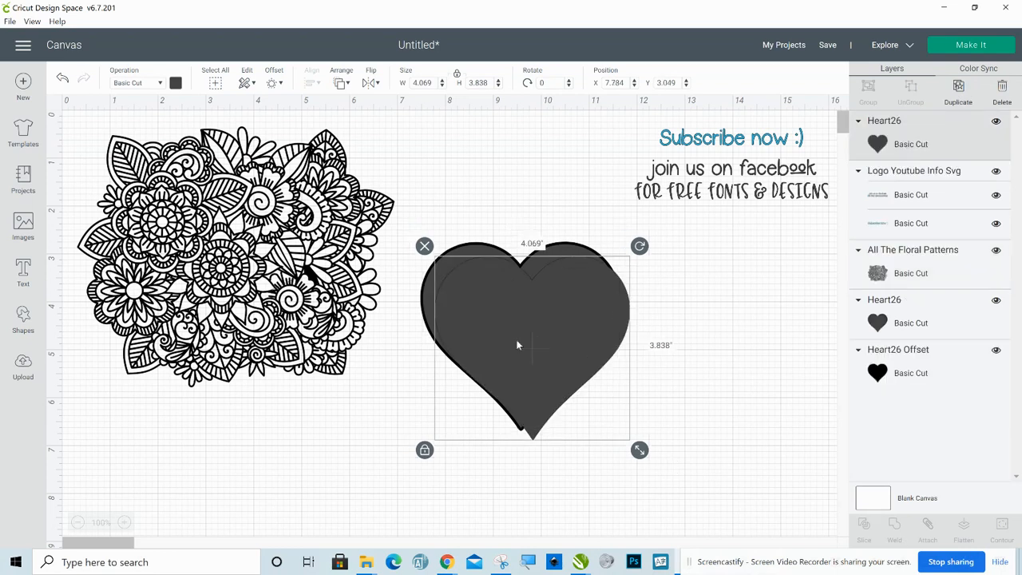
drag(518, 345, 823, 294)
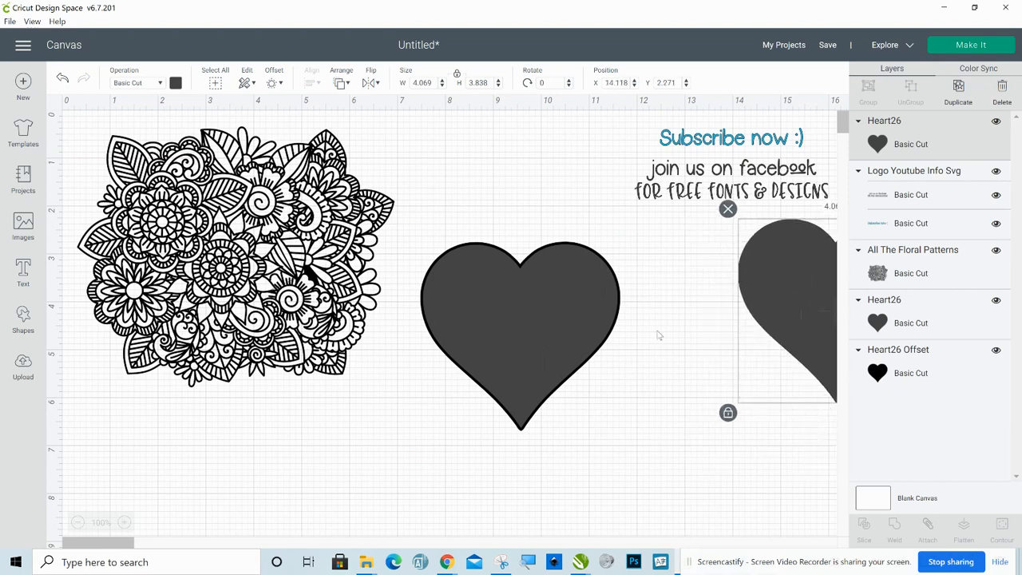
Slice the original heart with its offset and pull the gray heart and the thin outline off the black heart
drag(467, 180, 553, 369)
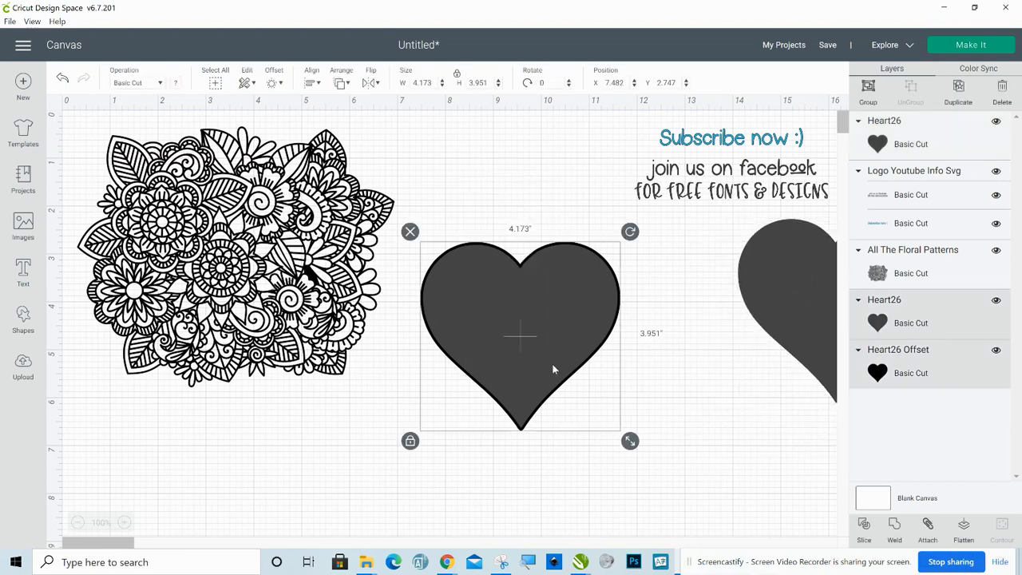
click(863, 526)
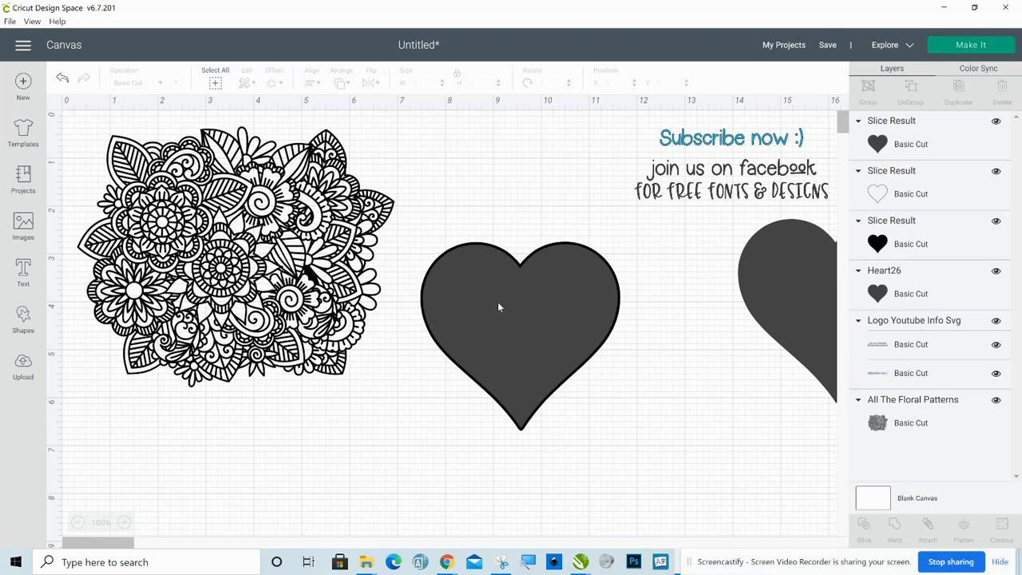
drag(504, 318, 710, 433)
drag(476, 284, 215, 198)
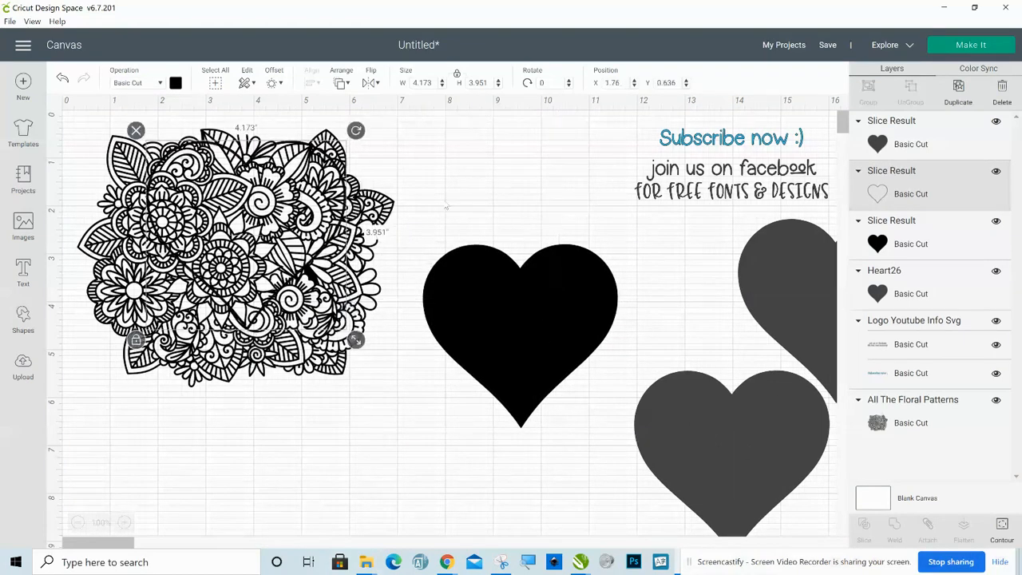
Delete the black and gray solid hearts left from the slice and move the heart outline to the canvas's lower-right area
drag(435, 191, 523, 367)
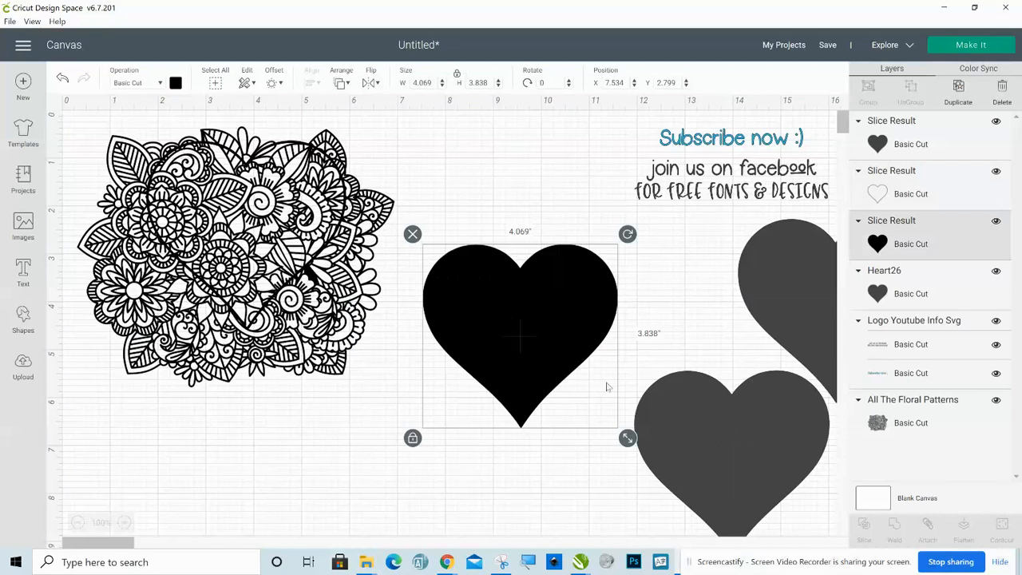
key(Delete)
click(695, 445)
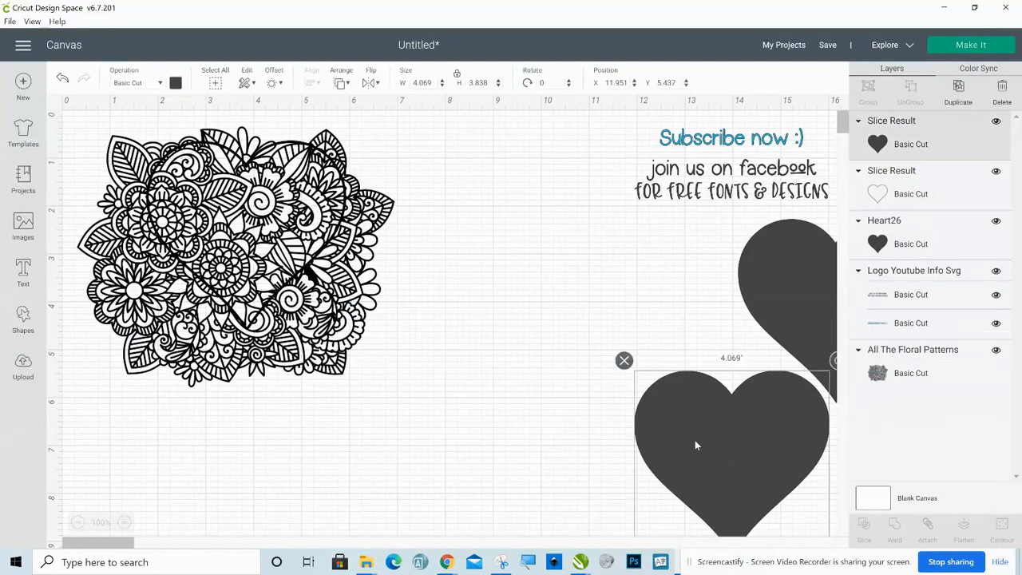
key(Delete)
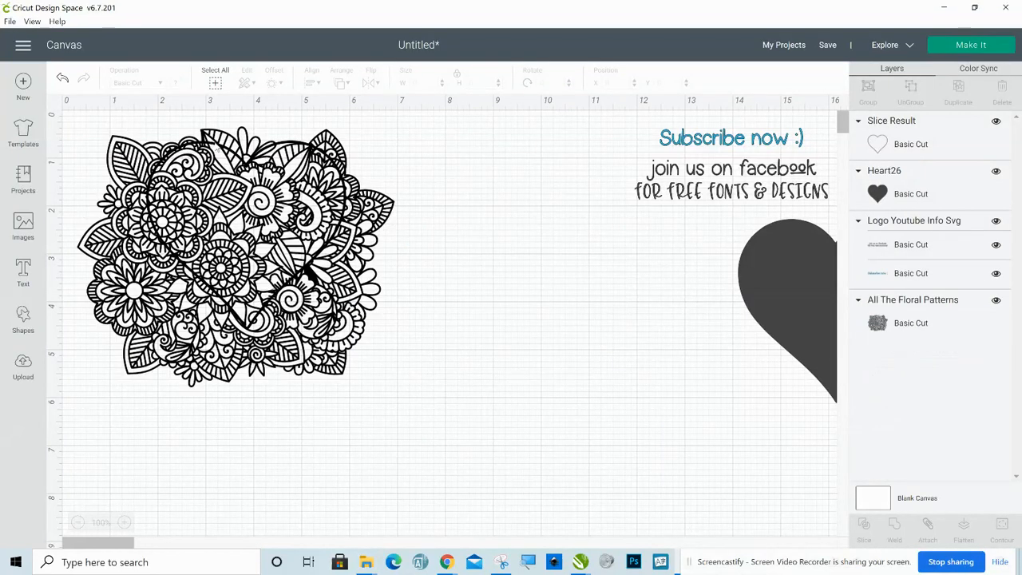
drag(197, 156, 645, 385)
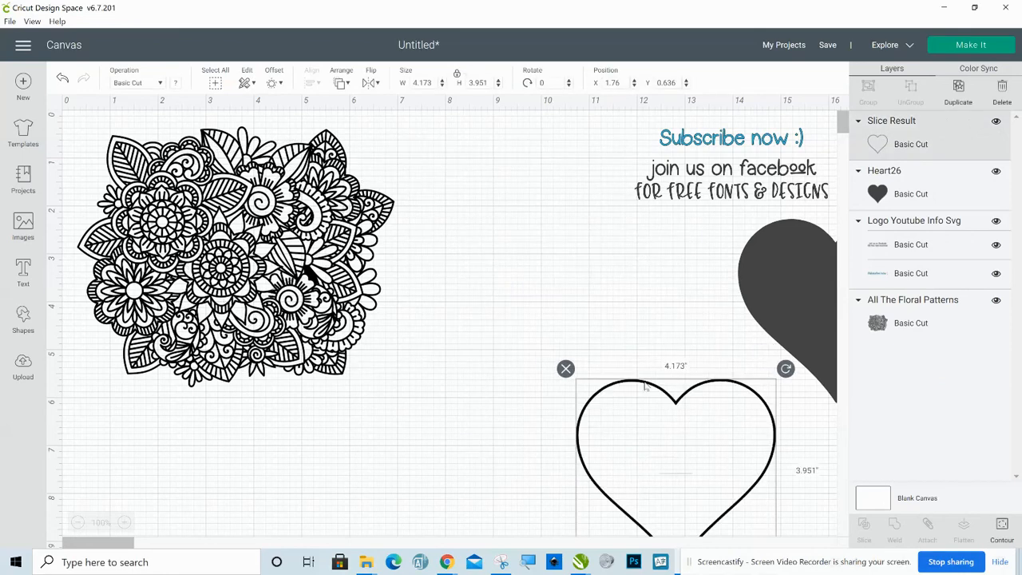
Move the floral pattern toward the open canvas, place the duplicate heart over it and send the heart to the back
drag(308, 269, 421, 304)
drag(773, 276, 294, 281)
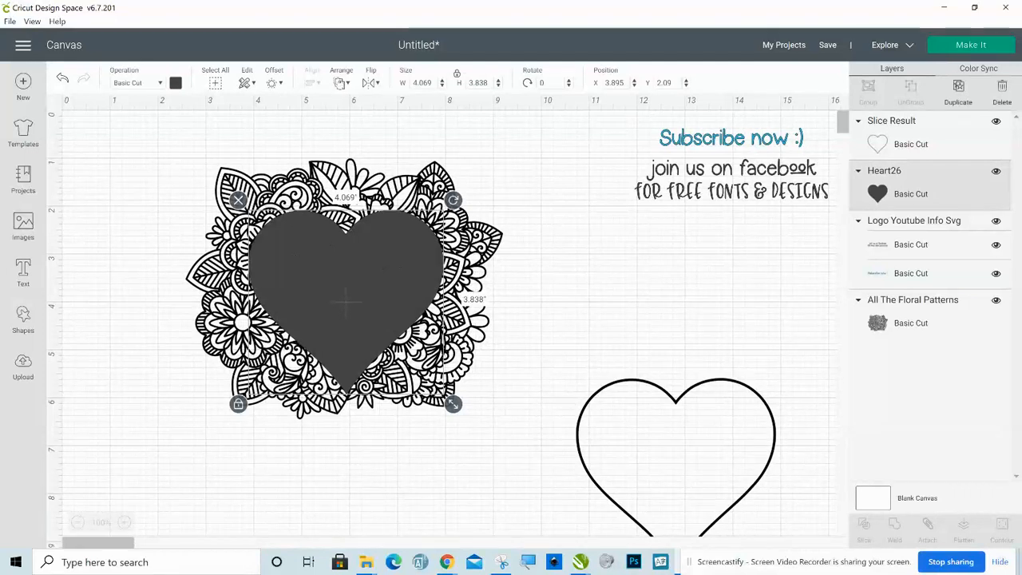
click(340, 83)
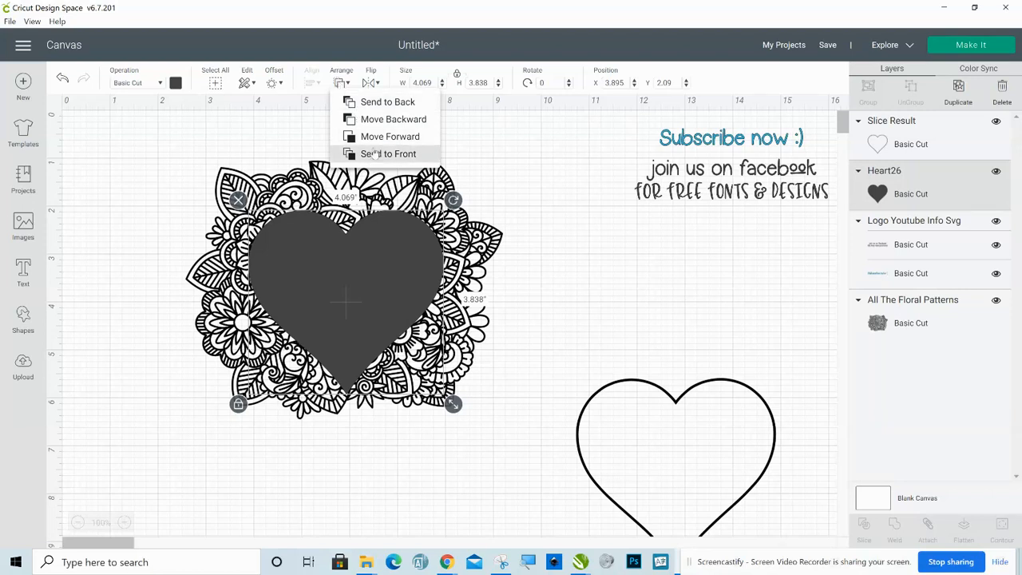
click(351, 102)
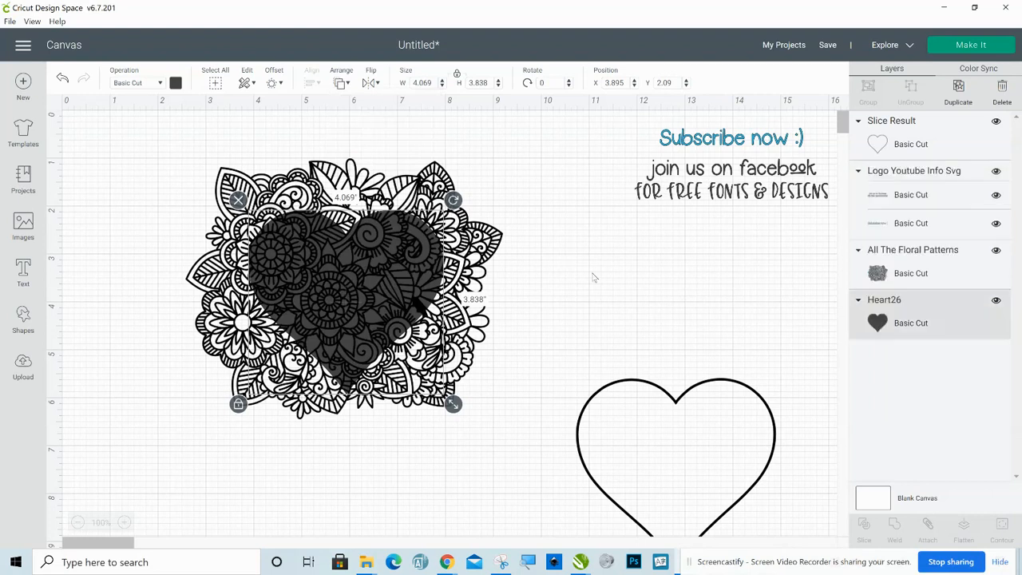
click(545, 288)
Reposition the floral pattern over the heart so its flowers cover the whole heart shape
click(431, 361)
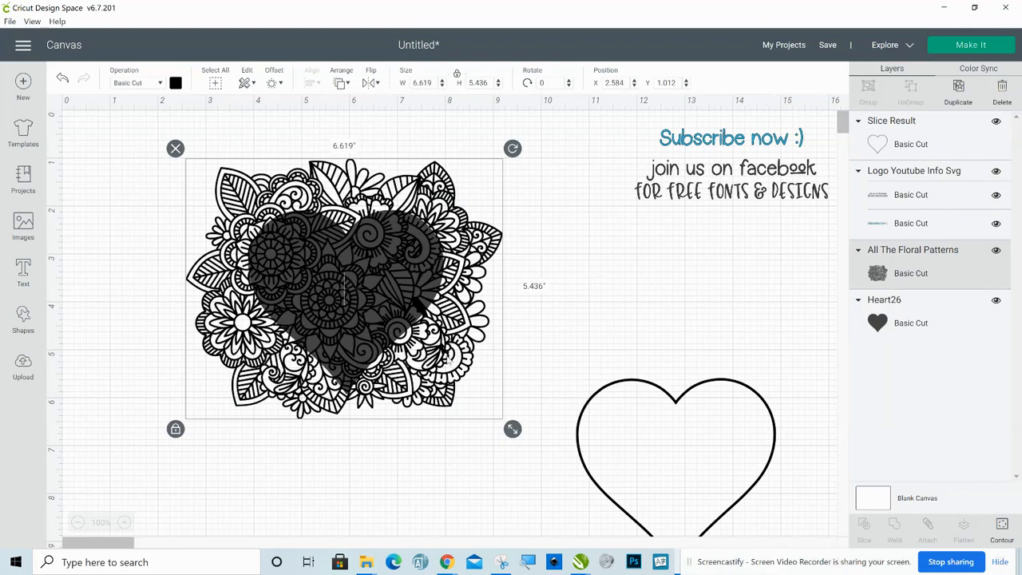
click(407, 368)
mouse_move(407, 368)
mouse_down()
mouse_move(423, 376)
mouse_move(415, 363)
mouse_up()
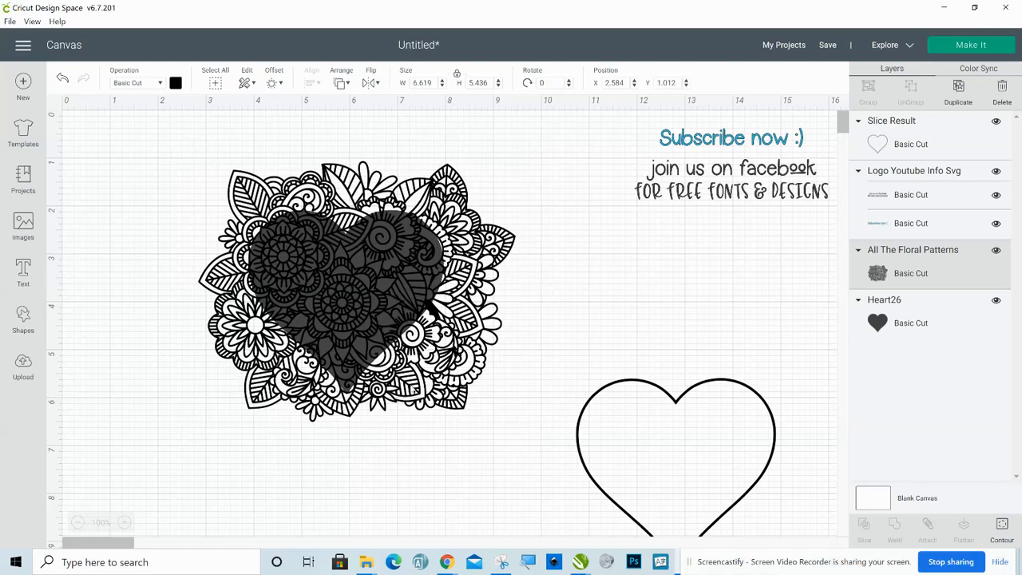
click(410, 384)
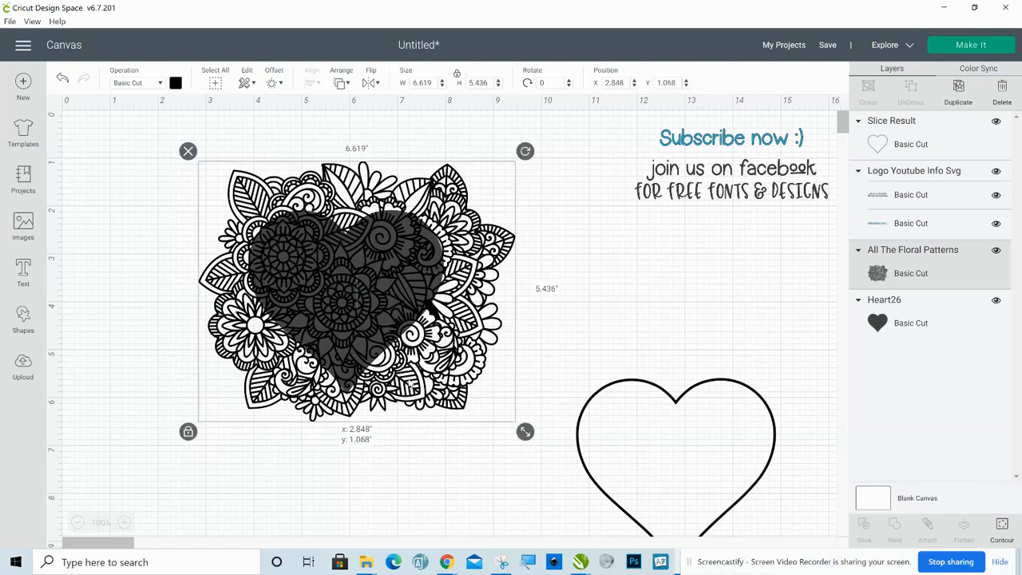
drag(410, 385, 412, 388)
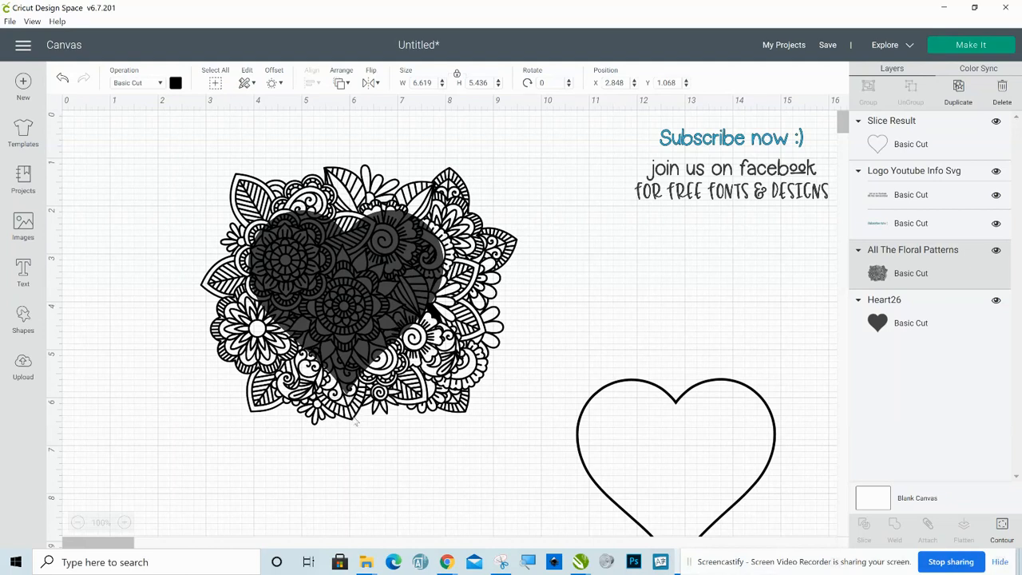
drag(356, 420, 366, 428)
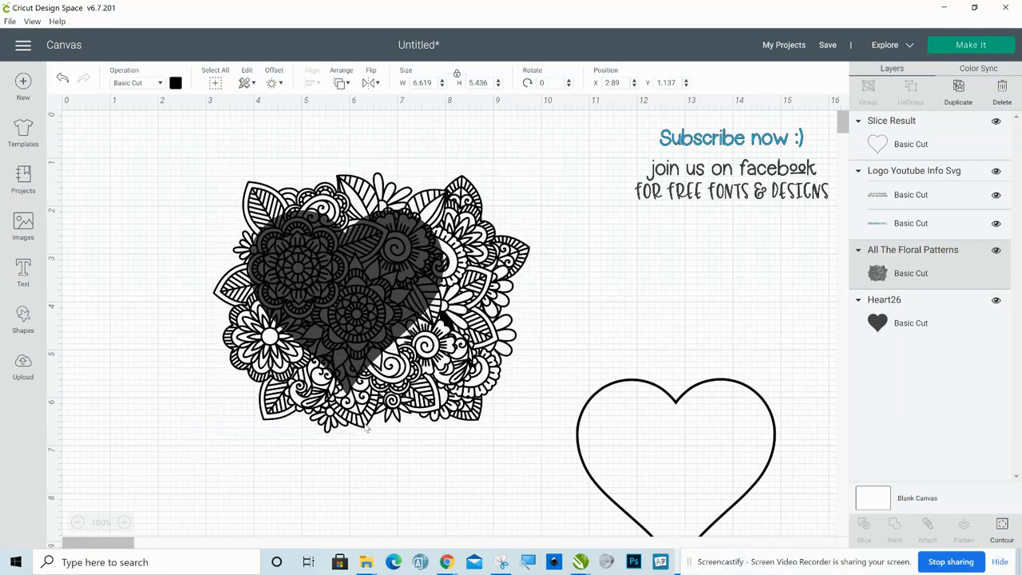
drag(367, 428, 365, 403)
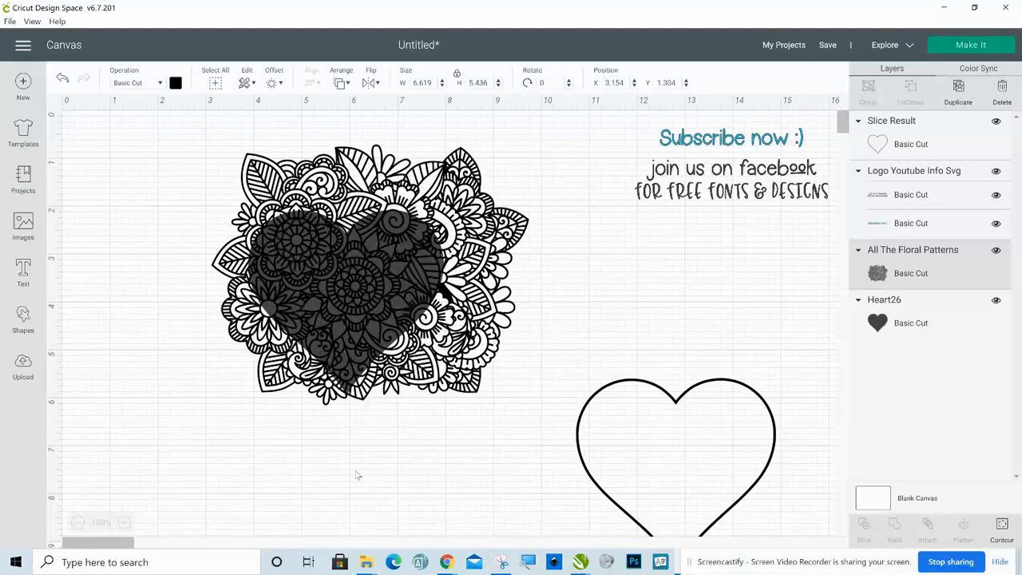
Slice the floral pattern with the heart beneath it and delete the flowers outside the heart shape
drag(335, 481, 330, 276)
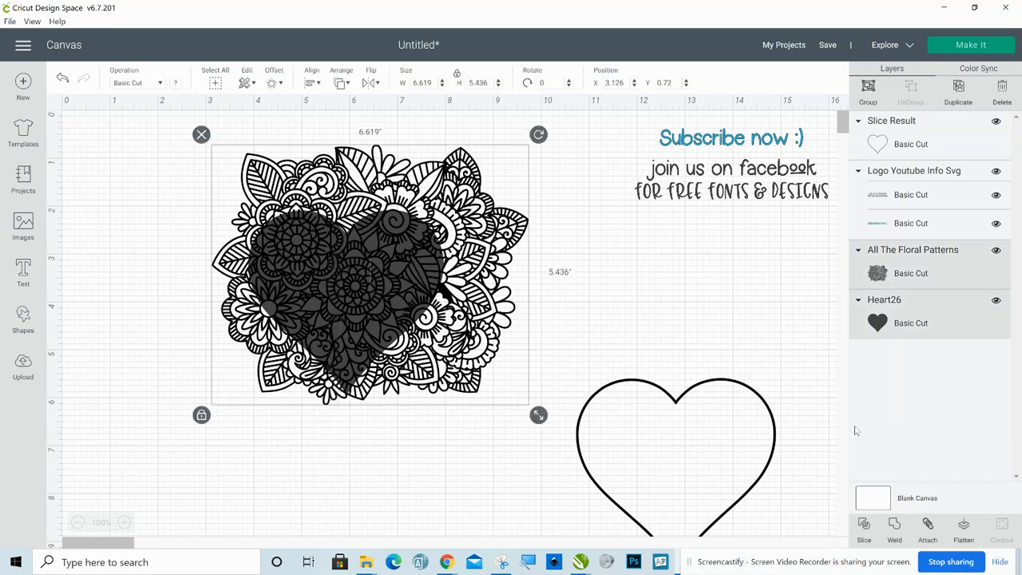
click(864, 526)
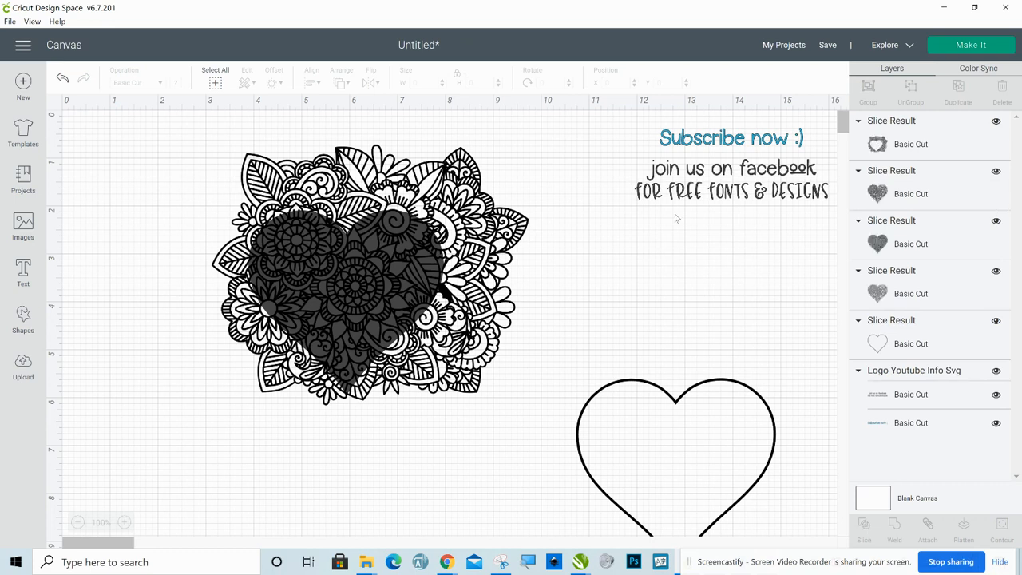
click(363, 179)
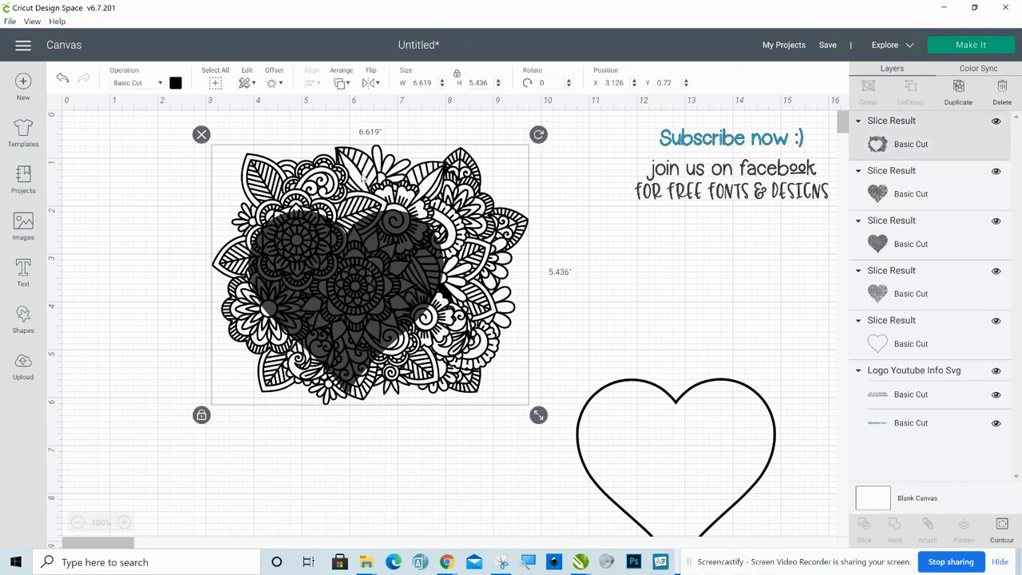
key(Delete)
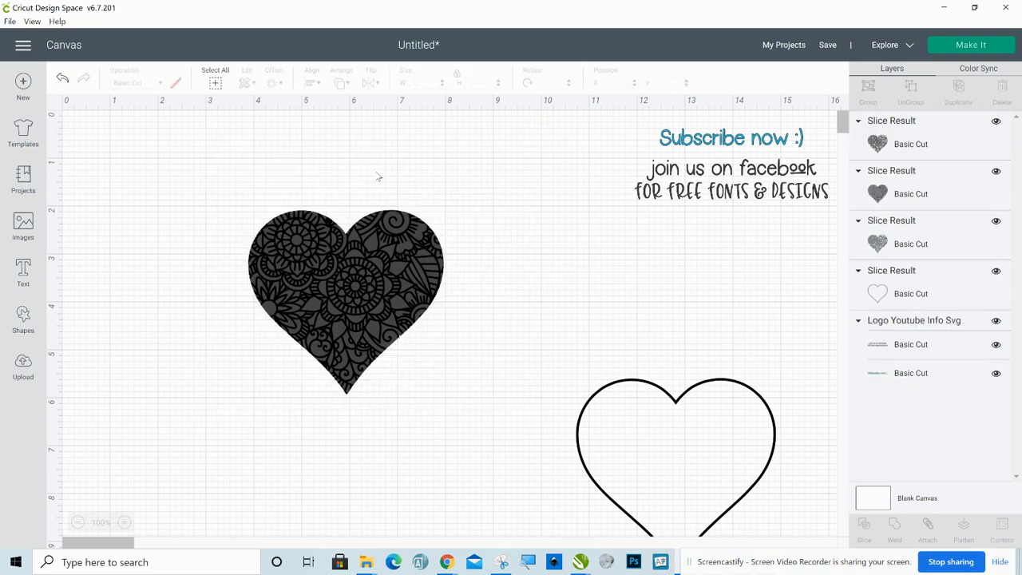
Pull the black floral heart off the sliced stack and delete the two leftover dark gray heart pieces
drag(316, 249, 600, 264)
drag(601, 226, 572, 212)
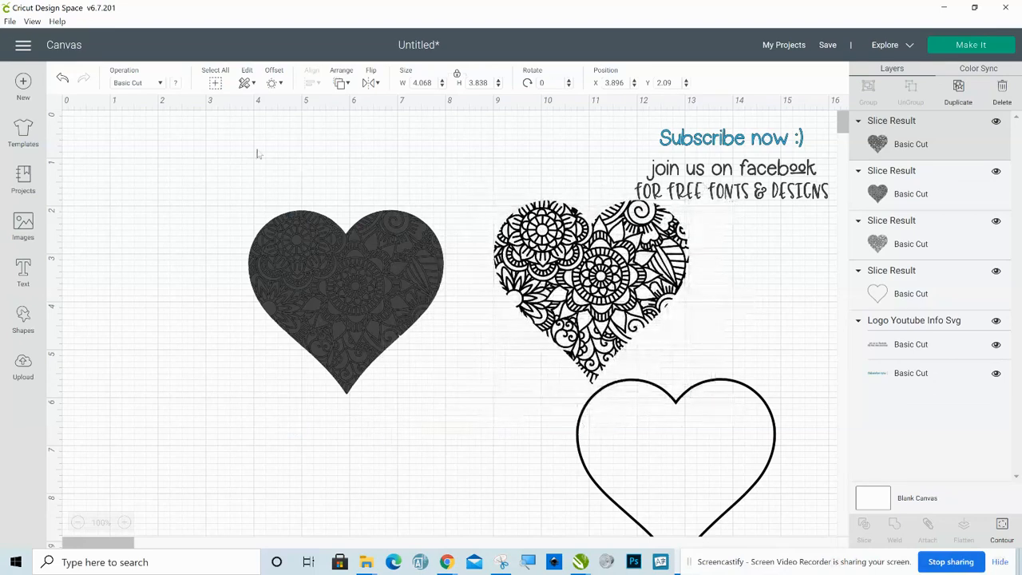
drag(256, 148, 432, 417)
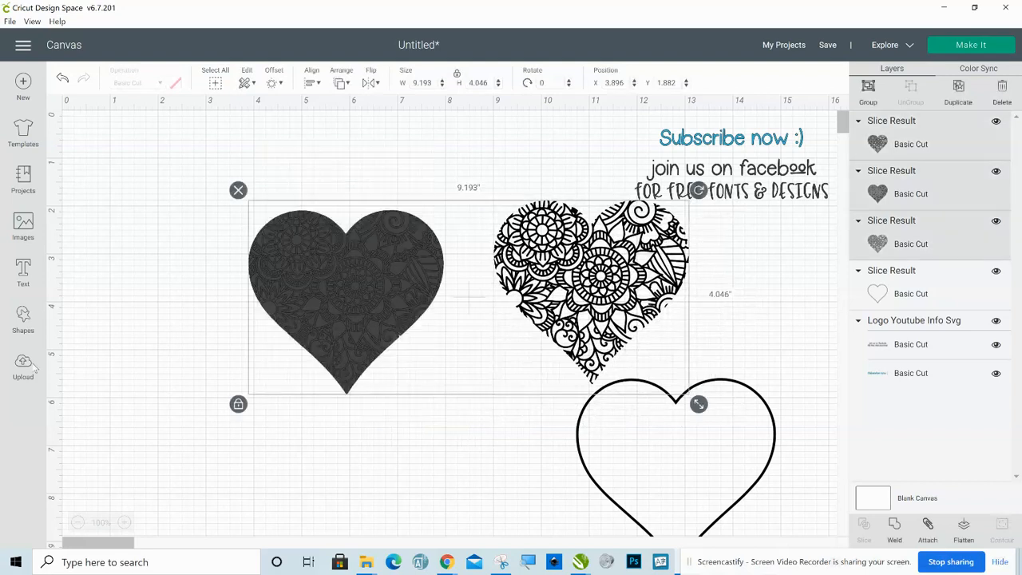
click(164, 294)
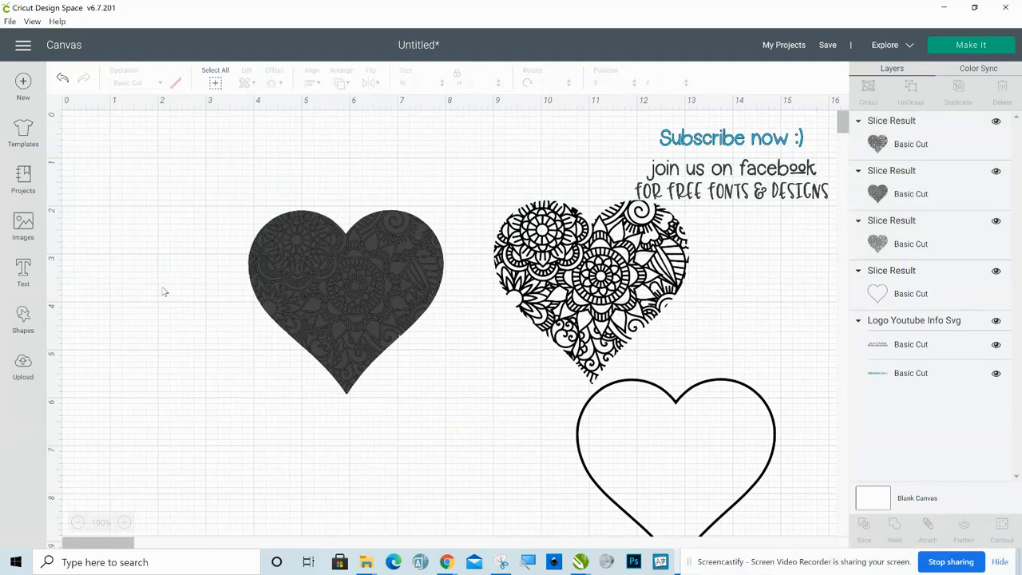
drag(222, 169, 347, 317)
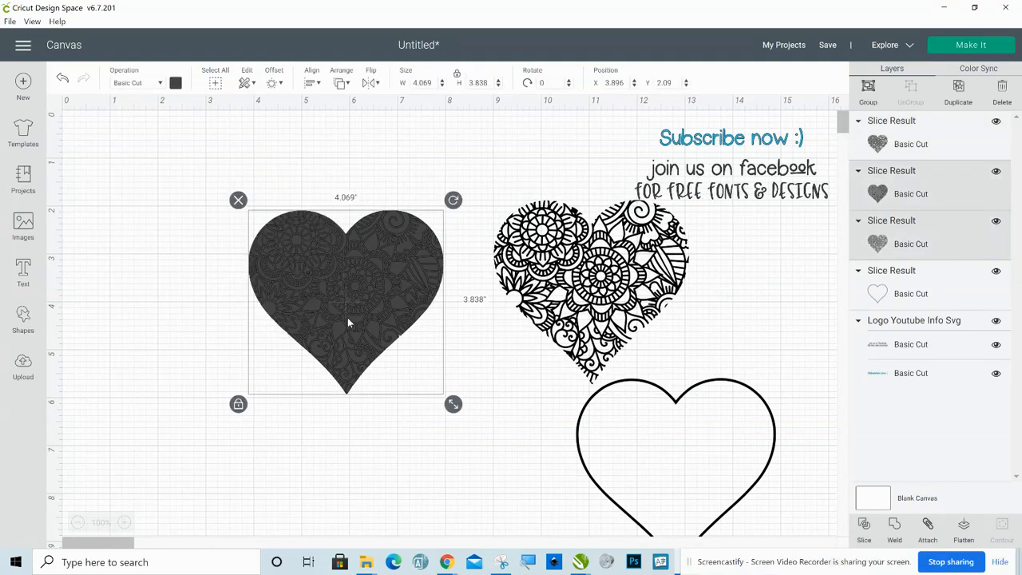
key(Delete)
Move the floral heart into the empty area on the canvas's left and bring the heart outline up beside it
click(534, 298)
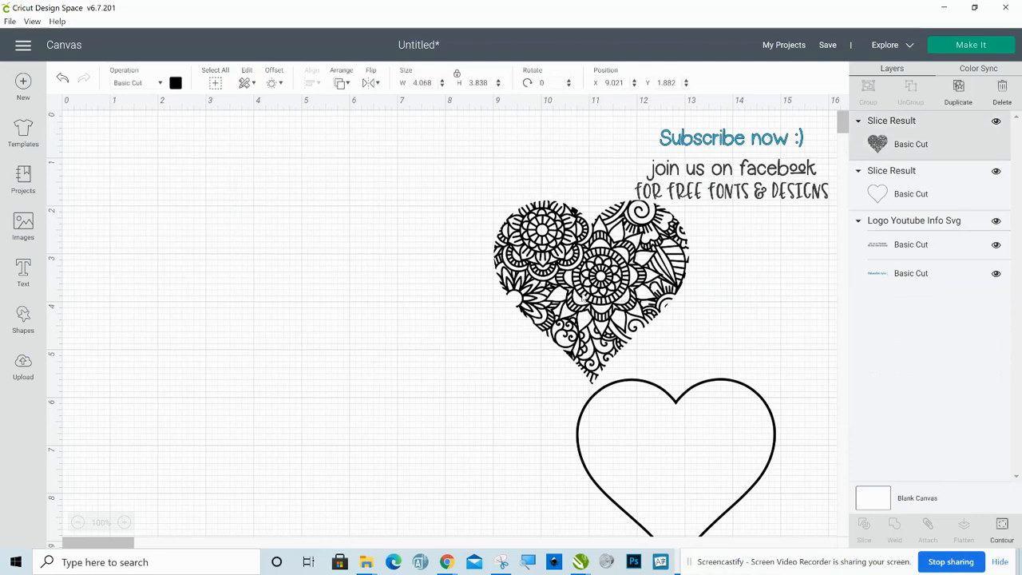
drag(534, 297, 278, 289)
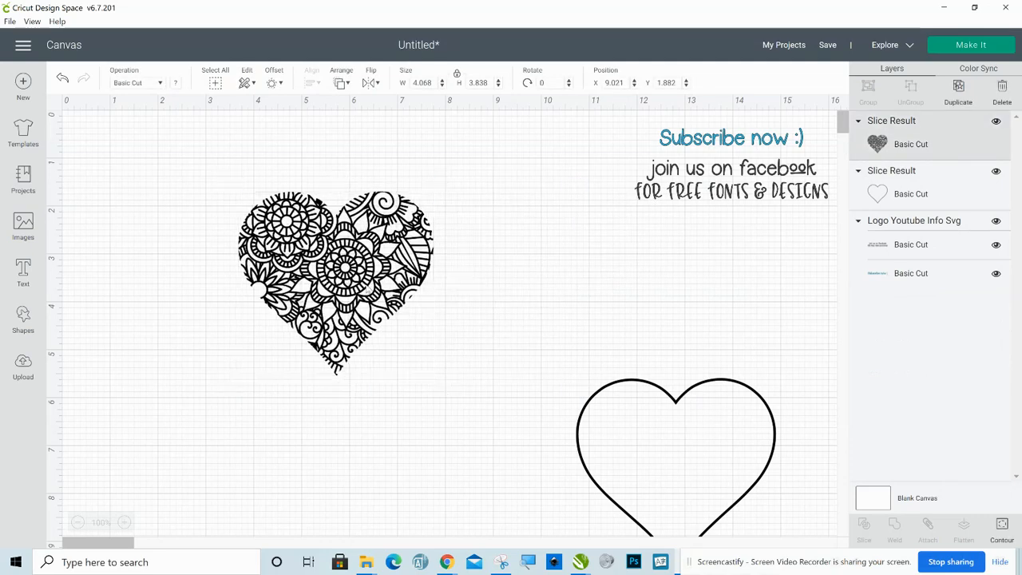
click(391, 296)
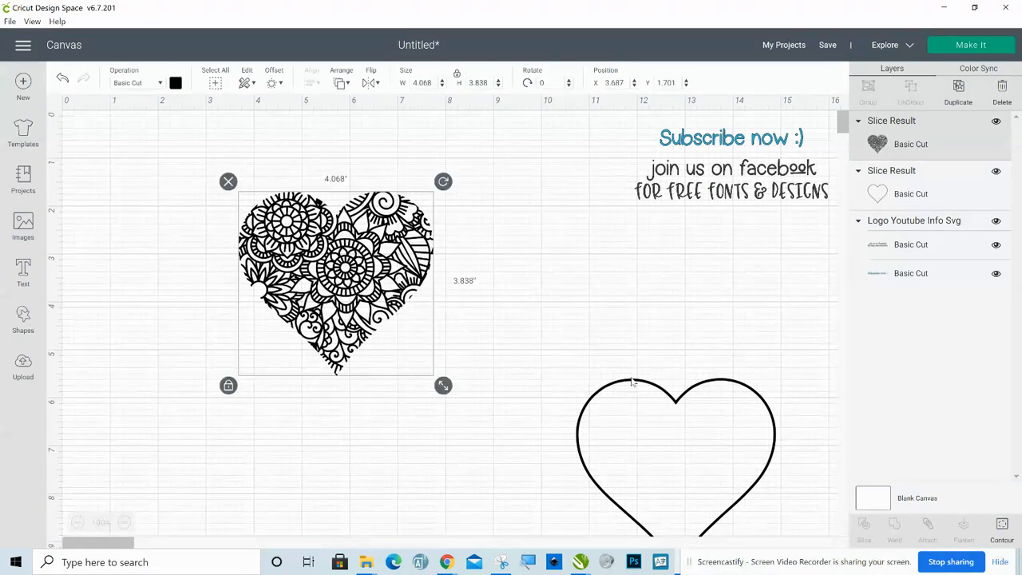
drag(631, 382, 532, 262)
click(390, 264)
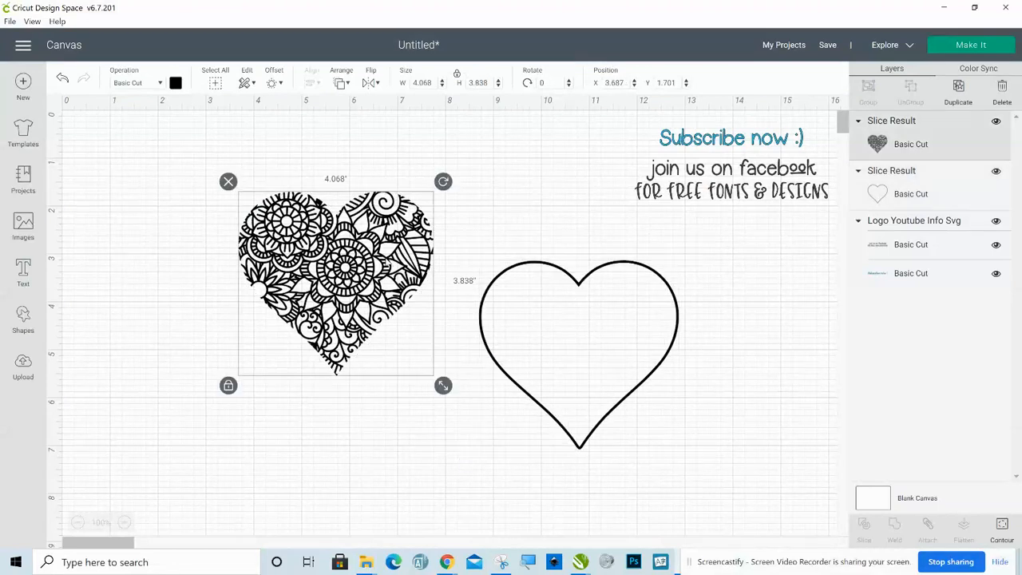
Enlarge the floral heart to about 4.1 inches wide and fit the heart outline around it
drag(444, 386, 456, 388)
drag(564, 268, 253, 184)
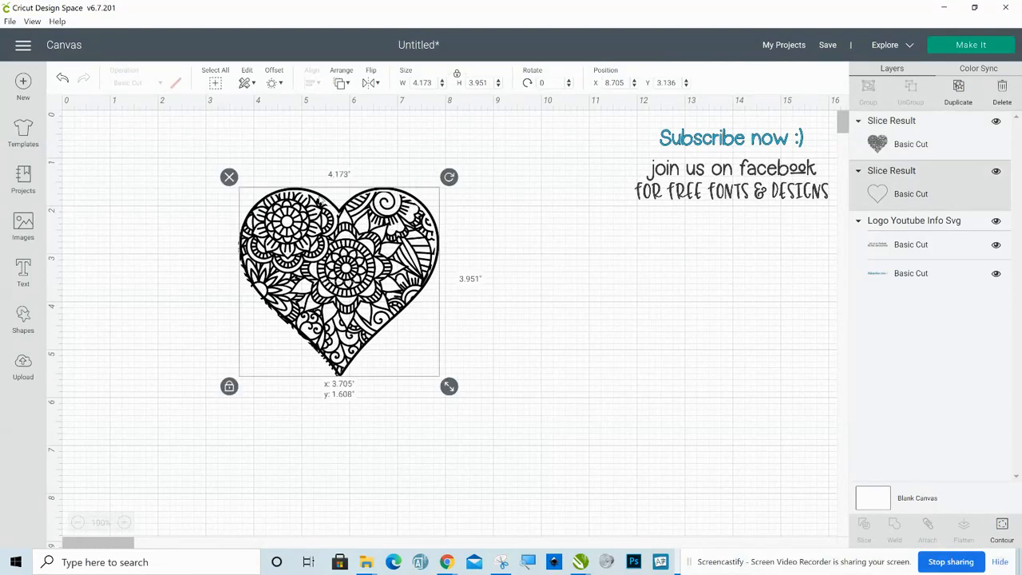
drag(319, 202, 319, 206)
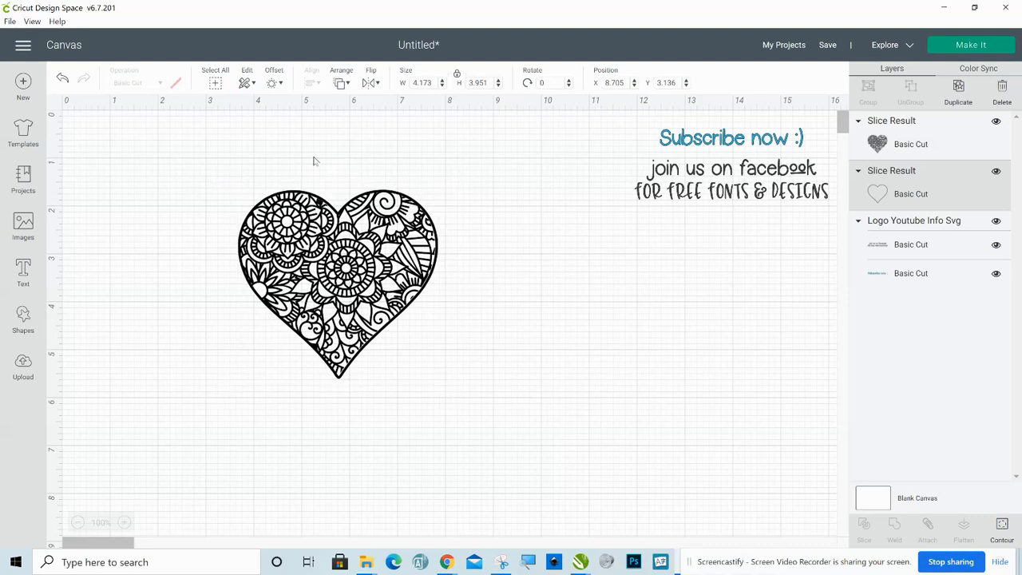
Align the floral heart and its outline with each other using Center
drag(310, 135, 352, 325)
click(309, 83)
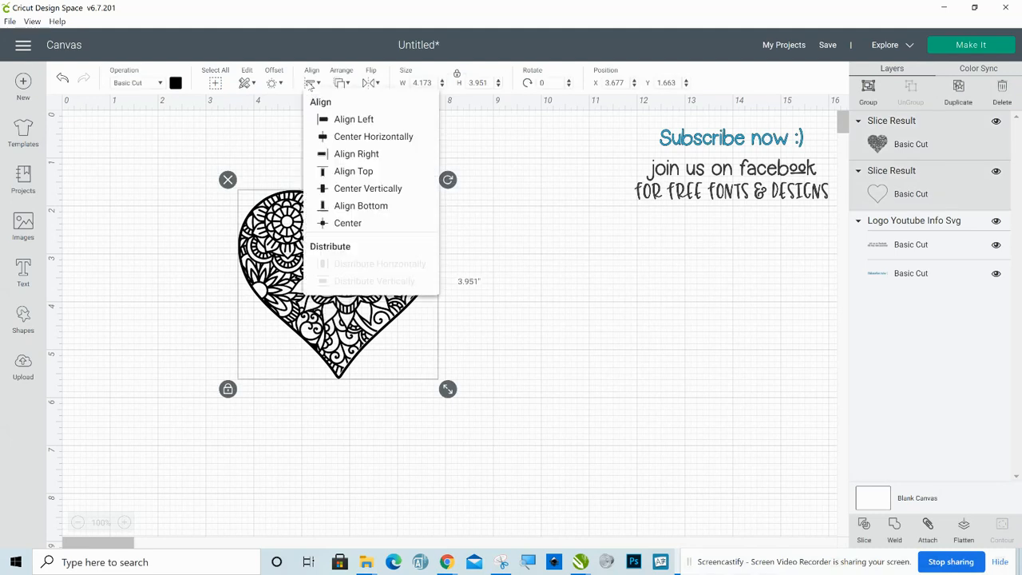
click(336, 228)
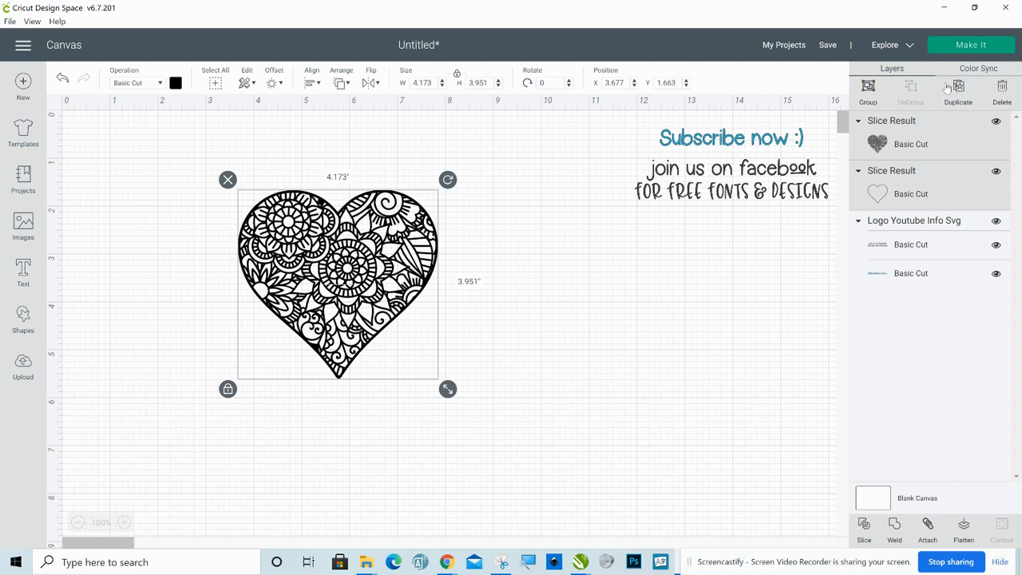
Duplicate the floral heart with its outline and place the copy in the empty space below the Facebook text
click(946, 88)
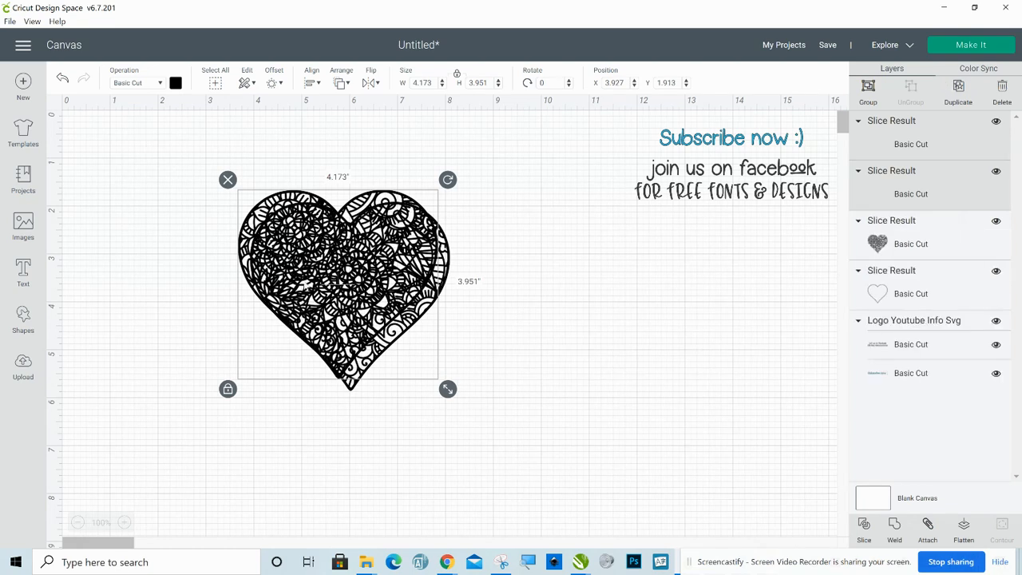
drag(291, 270, 627, 325)
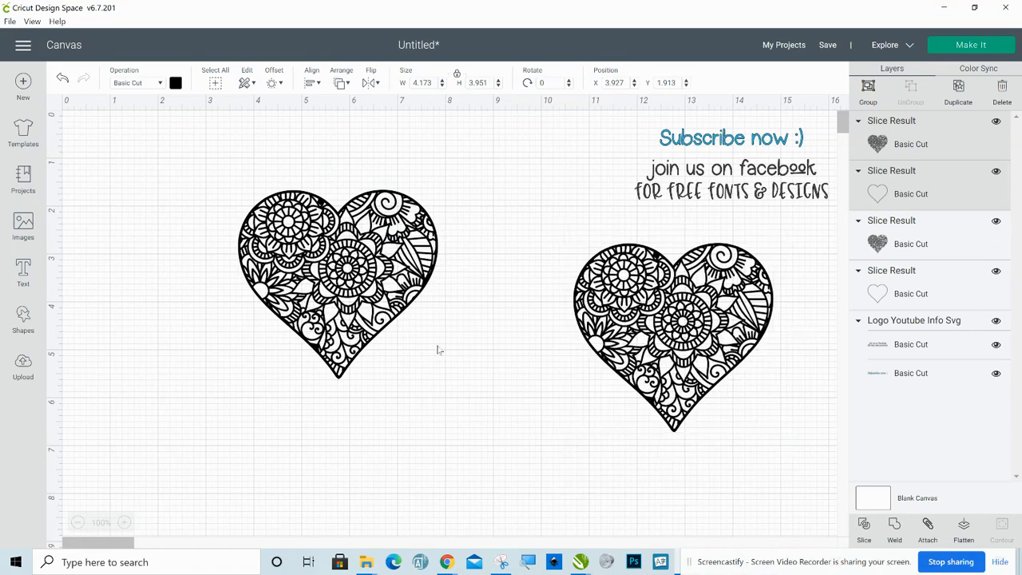
click(313, 139)
Weld the original floral heart to its outline and move the welded heart to the canvas's upper-left corner
drag(316, 192, 388, 337)
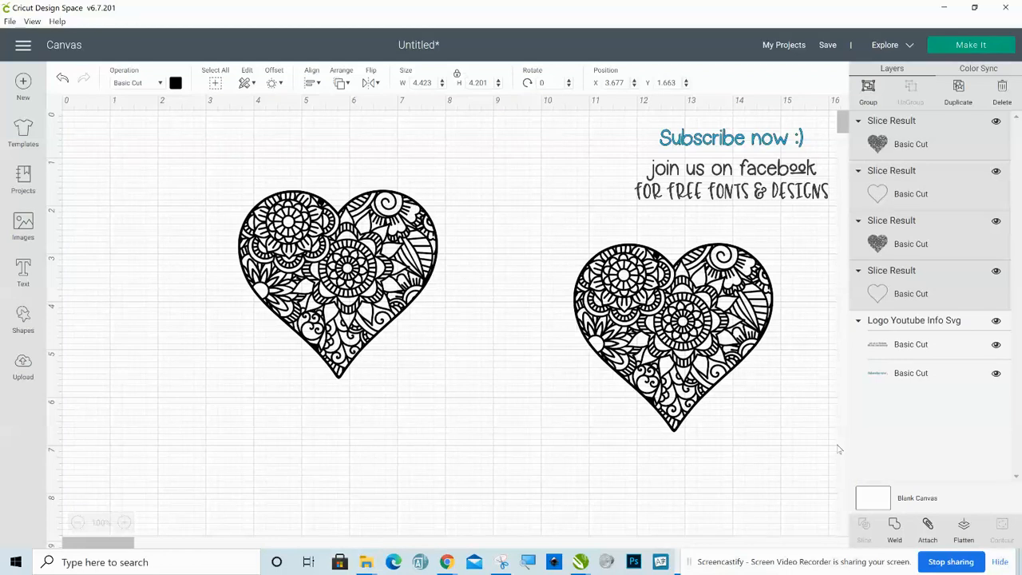
click(603, 490)
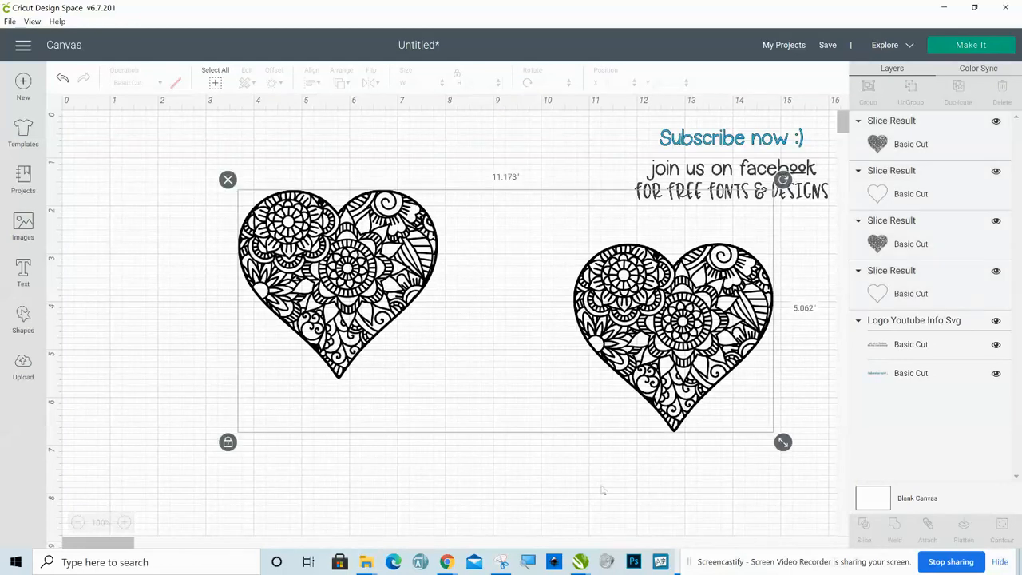
drag(275, 123, 348, 318)
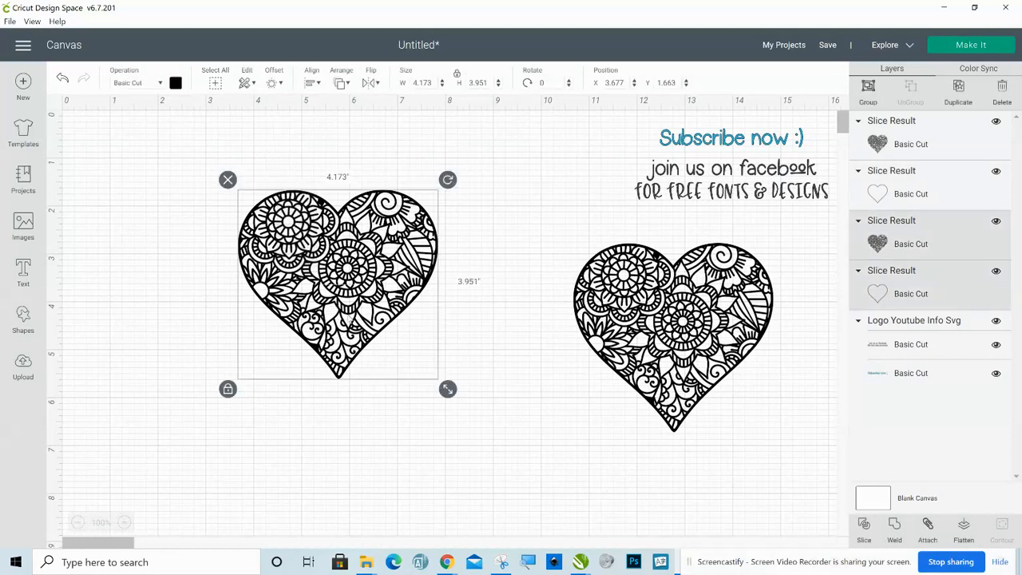
click(894, 523)
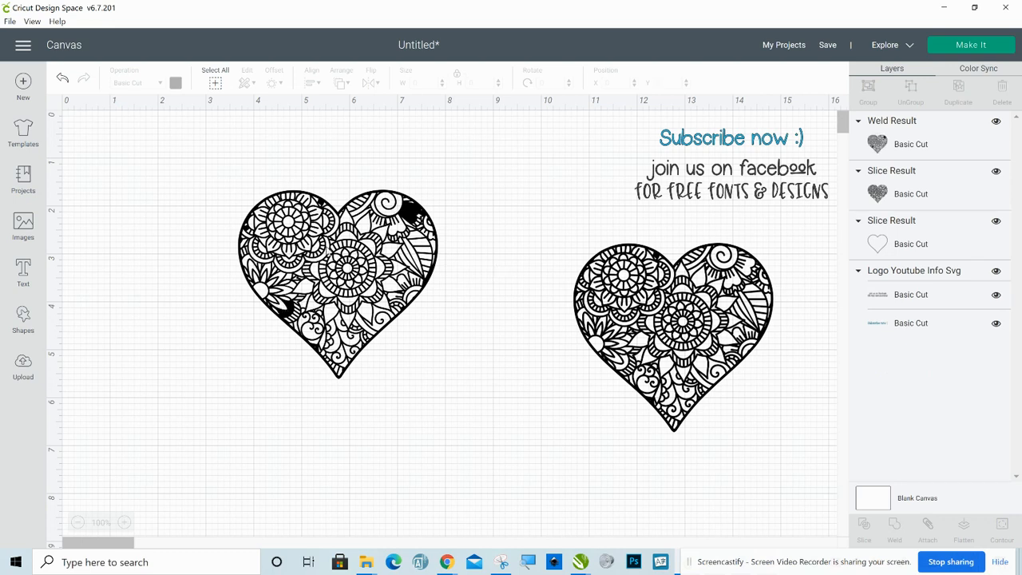
click(361, 260)
drag(360, 261, 211, 214)
click(295, 221)
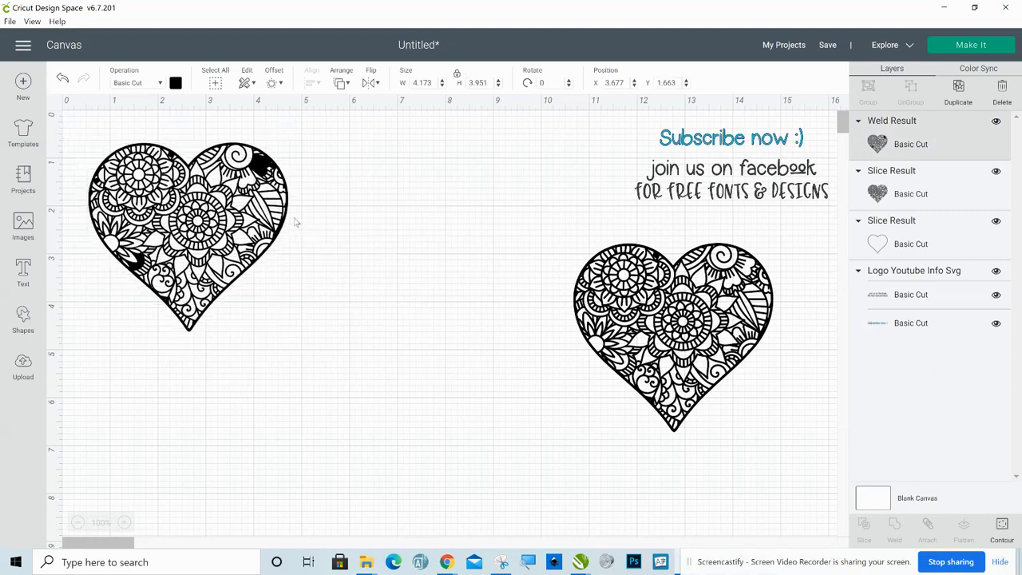
Move the duplicate floral heart and its outline together closer to the welded heart
drag(599, 268, 665, 329)
drag(715, 353, 488, 322)
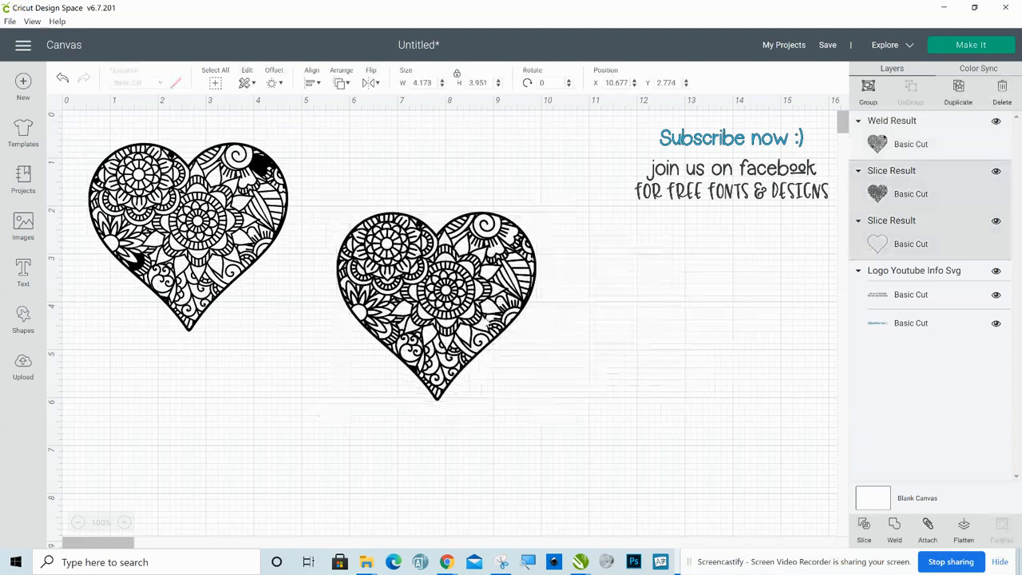
click(771, 296)
Send the duplicate's floral pattern to the back and weld it with its heart outline
click(876, 198)
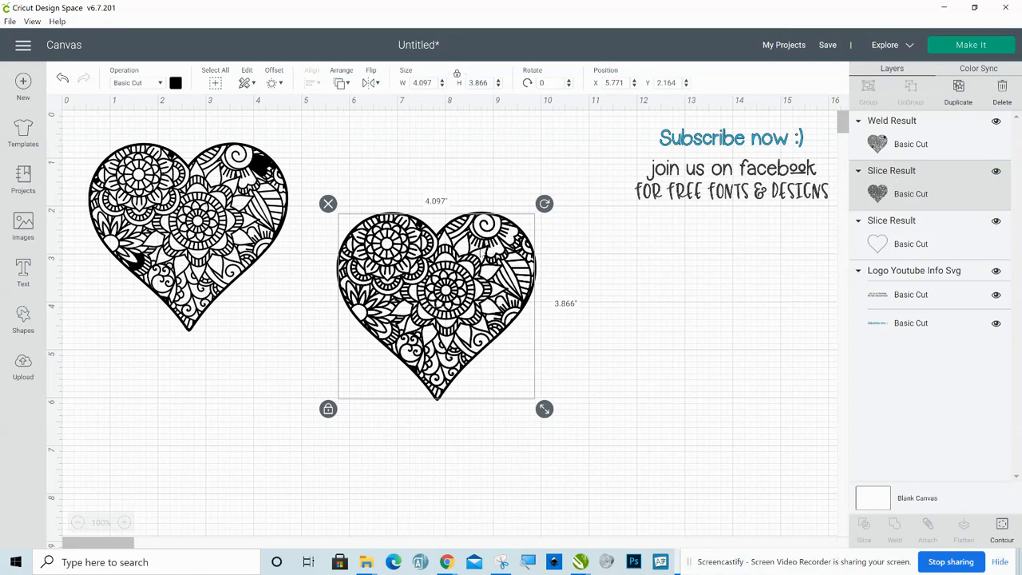
click(340, 83)
click(363, 103)
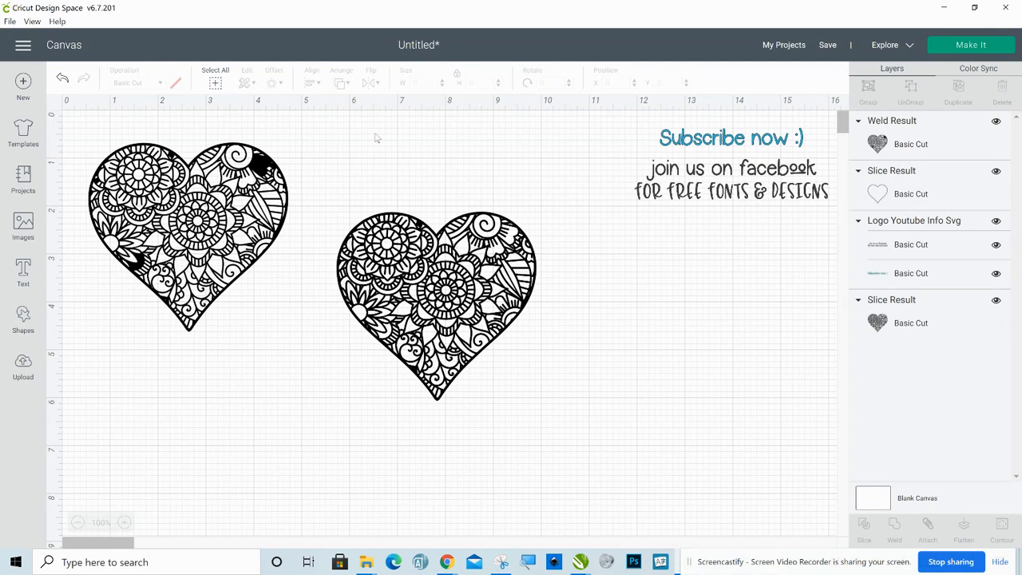
drag(375, 137, 465, 318)
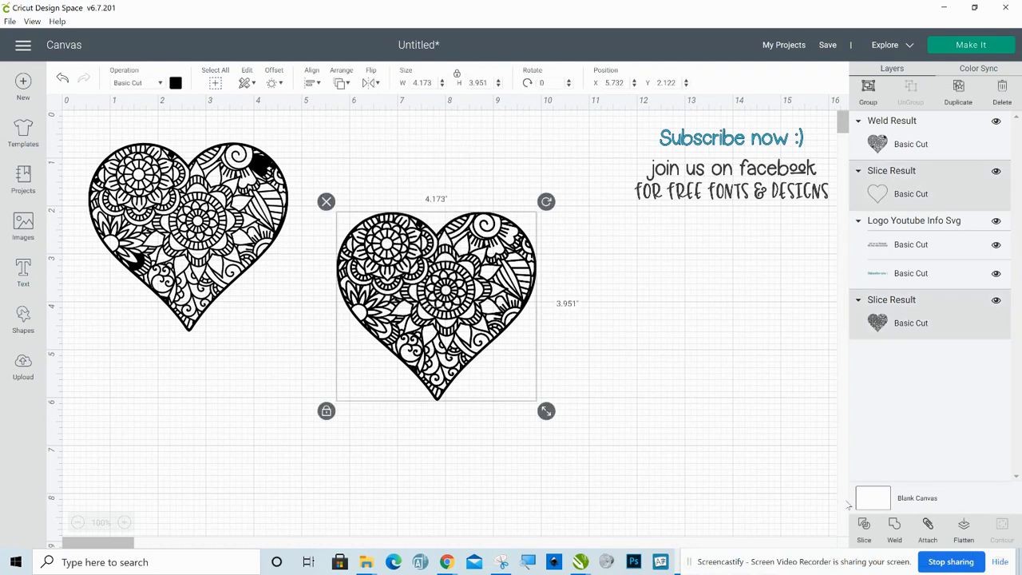
click(895, 535)
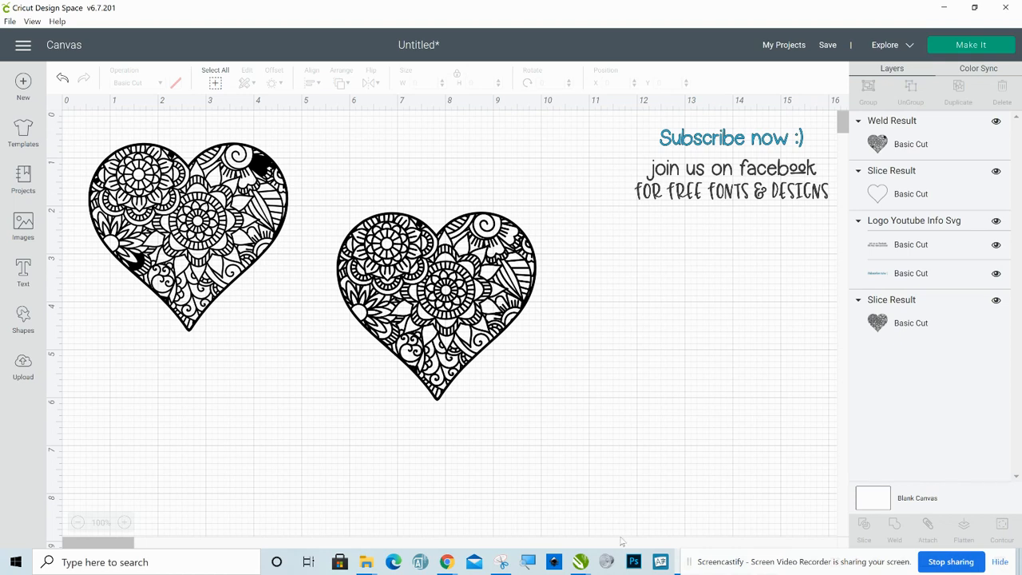
Move the second welded heart farther right, away from the first one, to about X 6.9
mouse_move(445, 325)
mouse_down()
mouse_move(439, 287)
mouse_move(448, 327)
mouse_up()
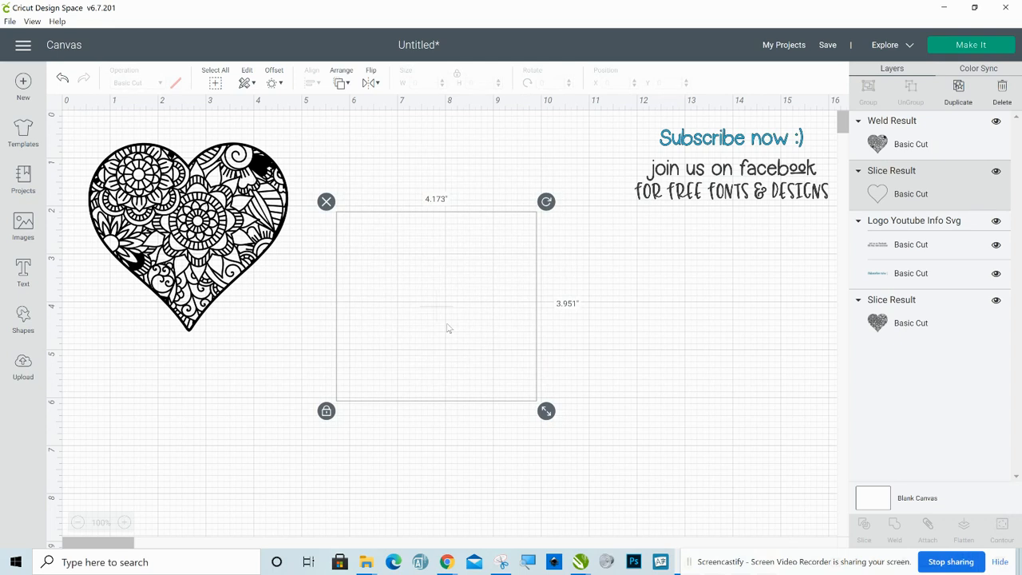
key(ctrl+z)
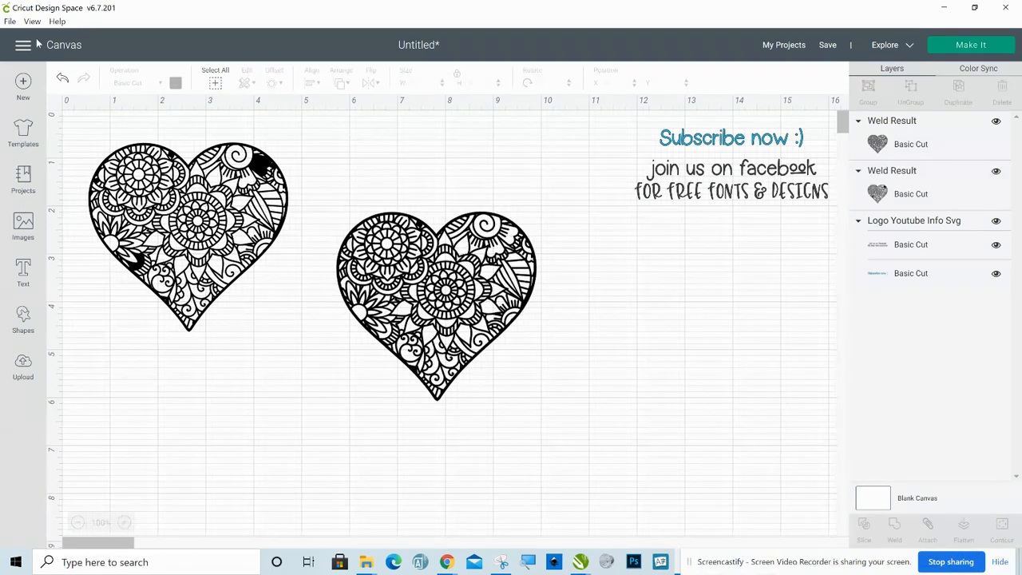
drag(441, 304, 496, 303)
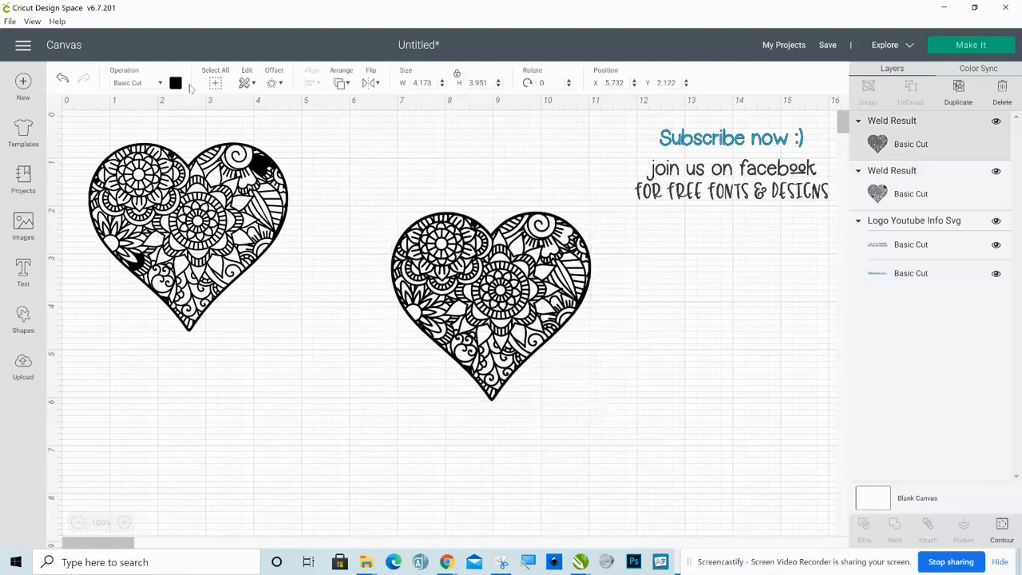
Try a dark gray material color on the second welded heart and undo the color change
click(175, 82)
click(496, 252)
click(493, 247)
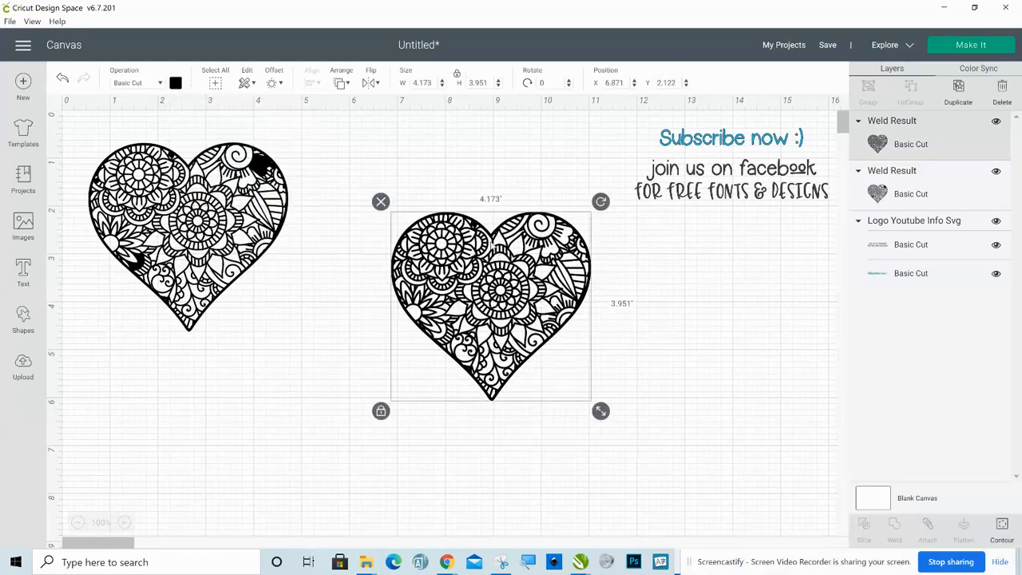
click(175, 83)
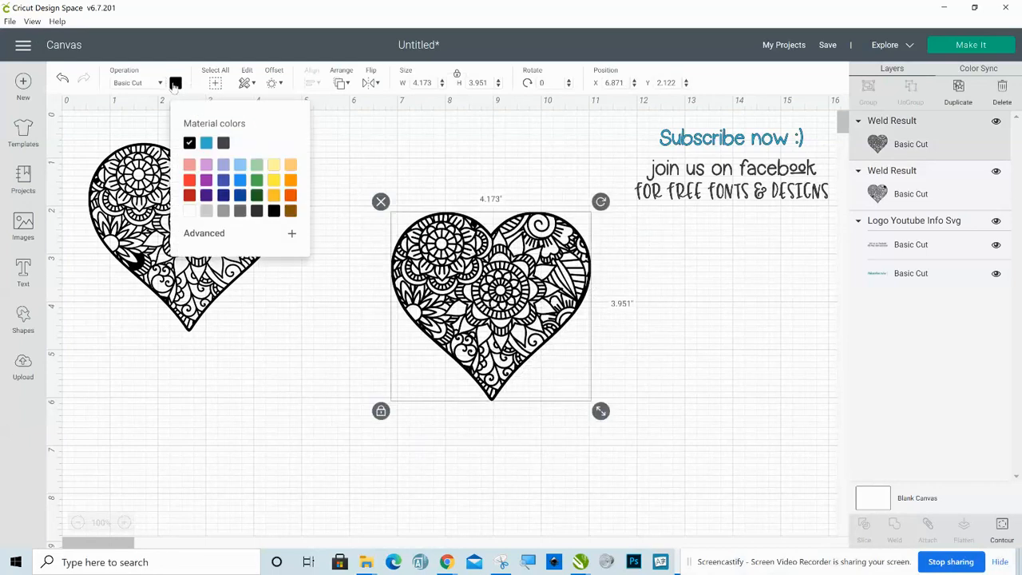
click(223, 143)
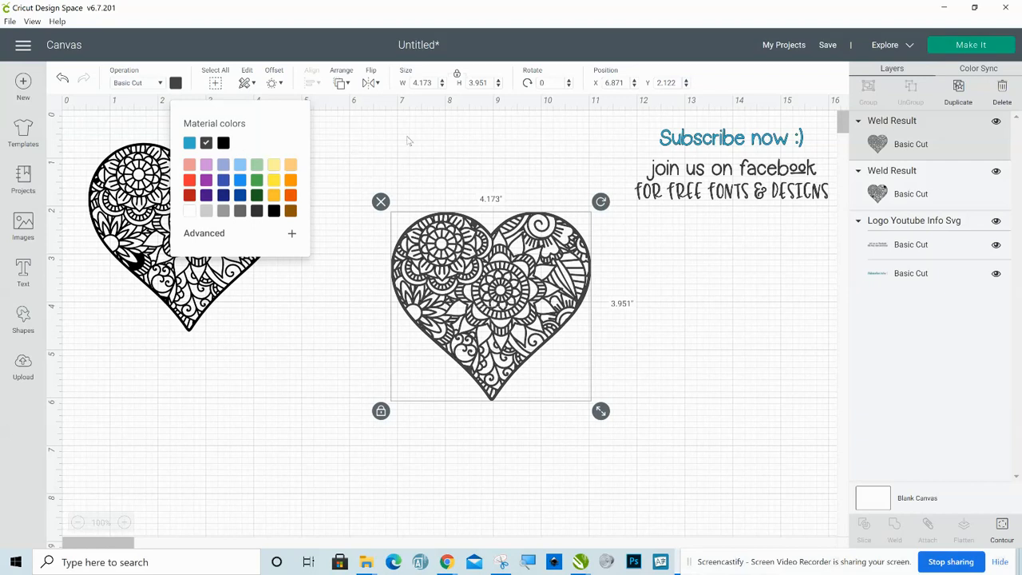
key(ctrl+z)
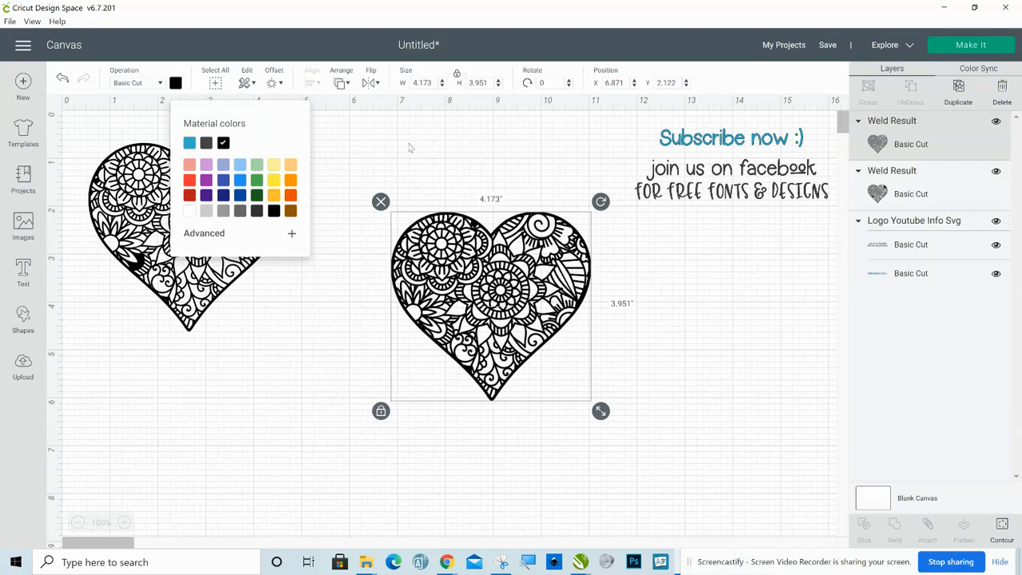
click(409, 147)
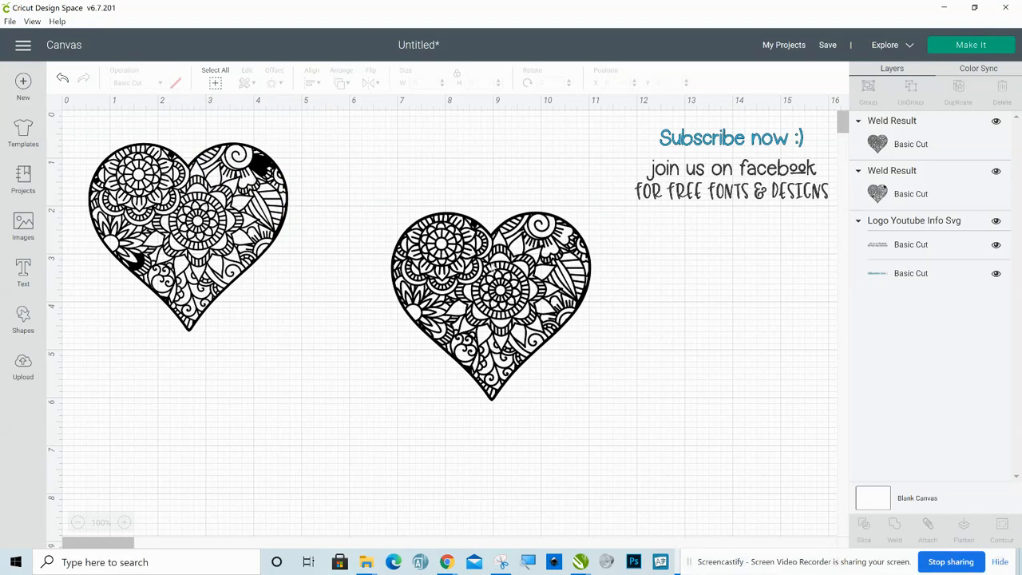